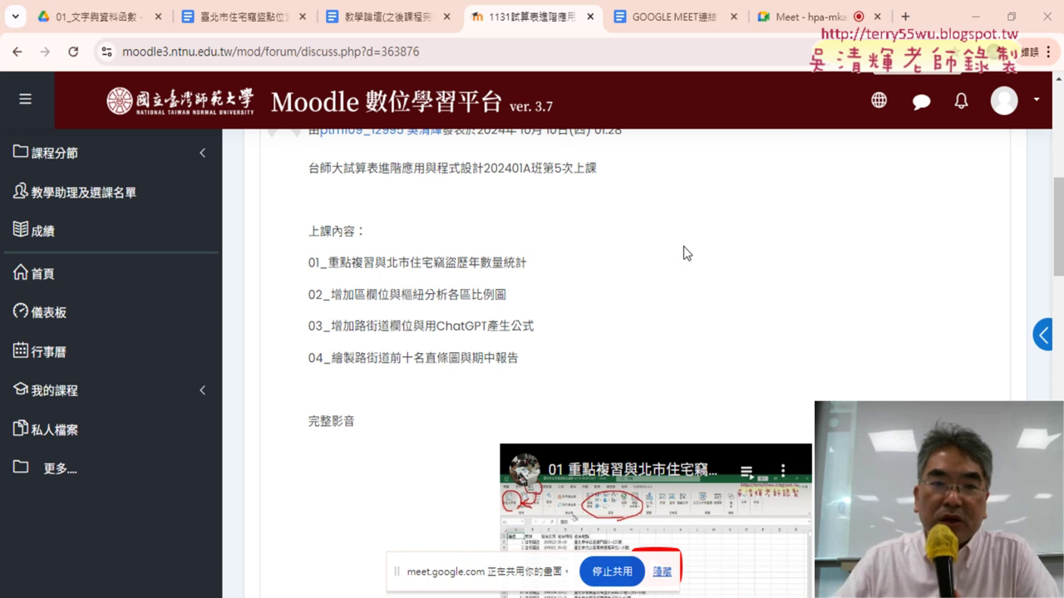
Scroll the Taipei burglary Google Doc up to its opening questions, then switch to the Excel workbook.
click(246, 19)
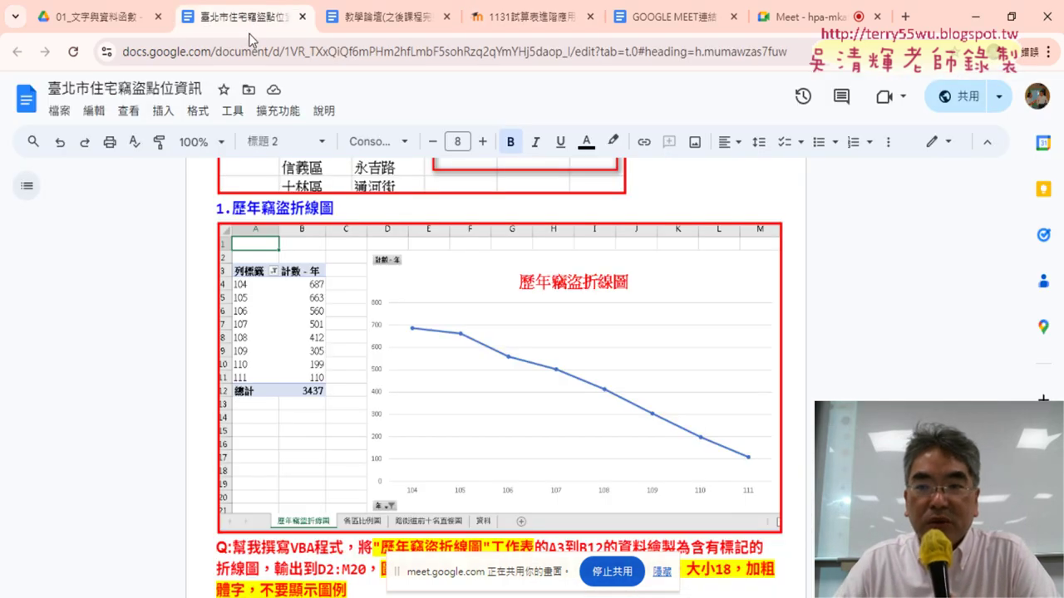
drag(1026, 337, 1015, 169)
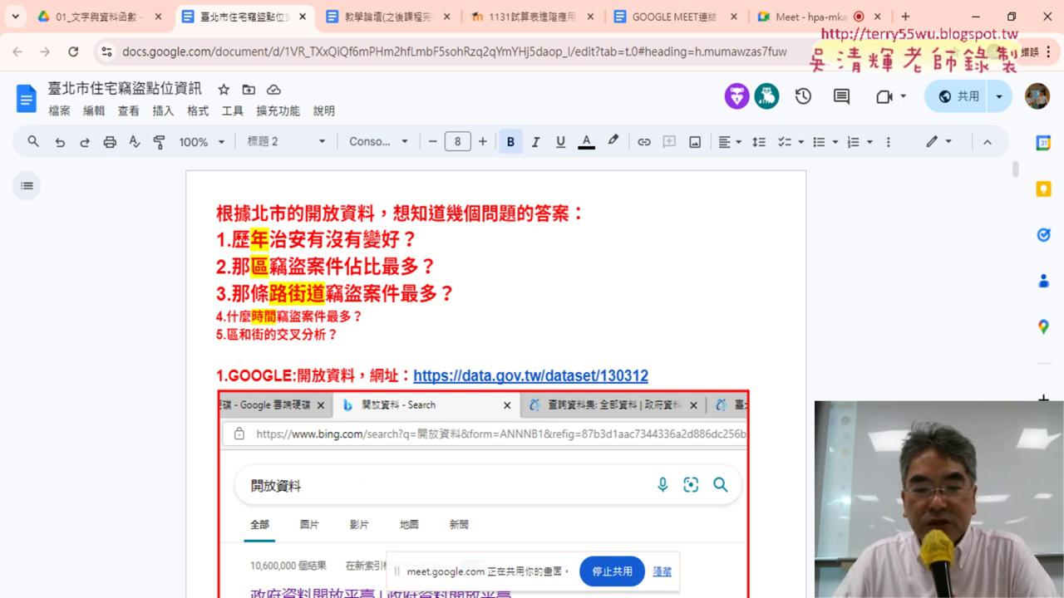
key(alt+Tab)
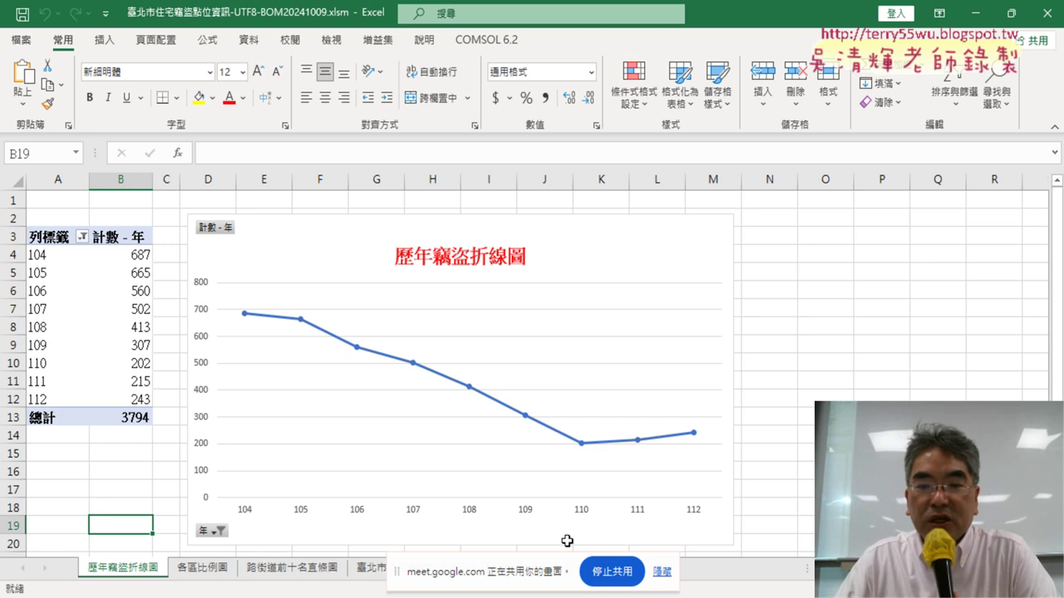
Dismiss the screen-sharing notice and select the year 109 and year 105 (665) counts in the pivot.
click(662, 573)
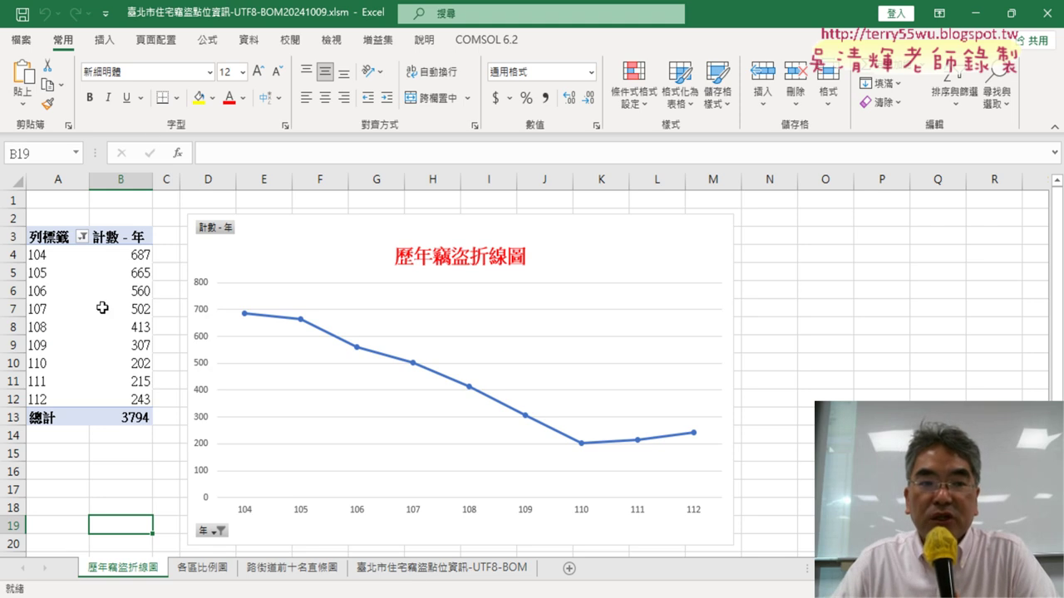
click(112, 336)
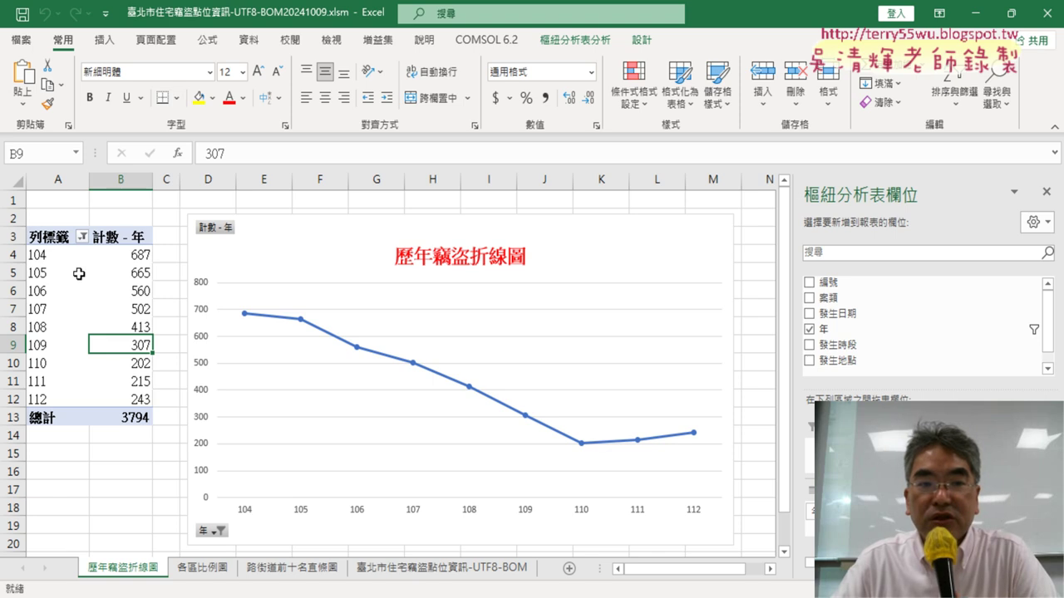
click(148, 270)
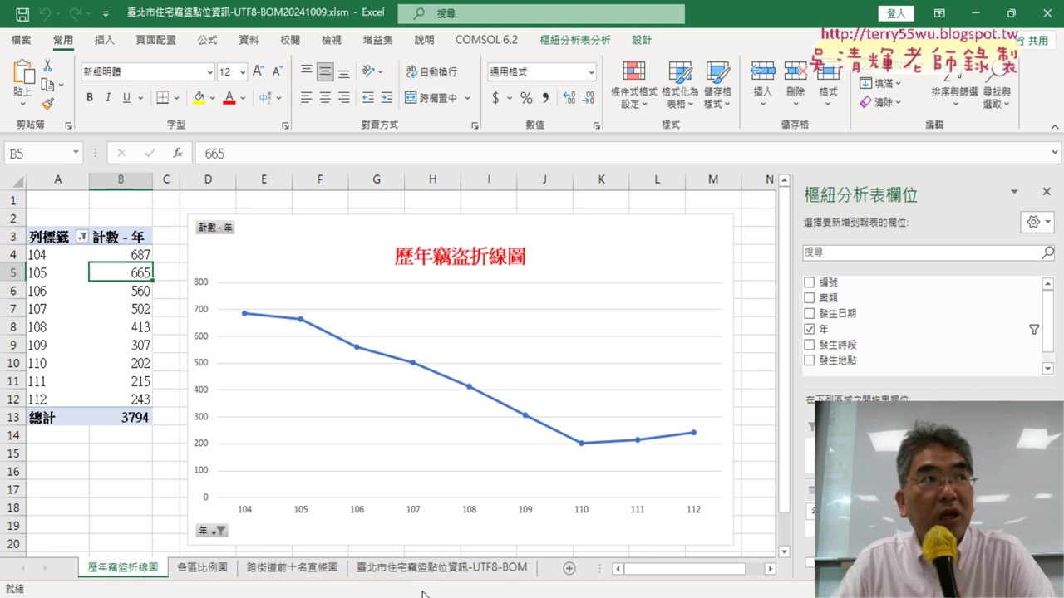
Inspect column D's LEFT year formula on the raw data sheet, then select the 年 pivot field.
click(432, 569)
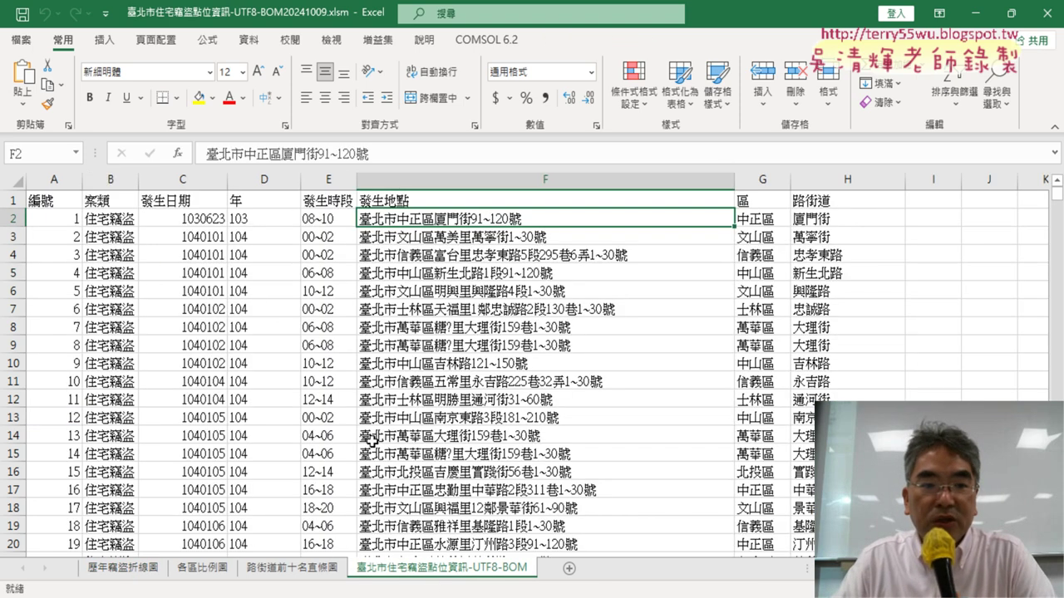
click(265, 180)
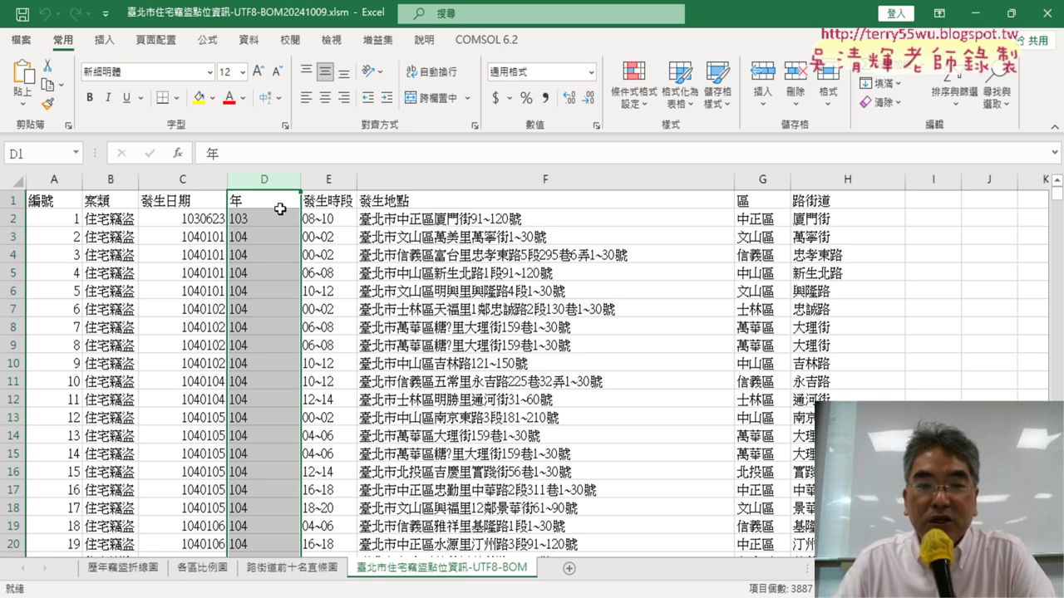
click(274, 271)
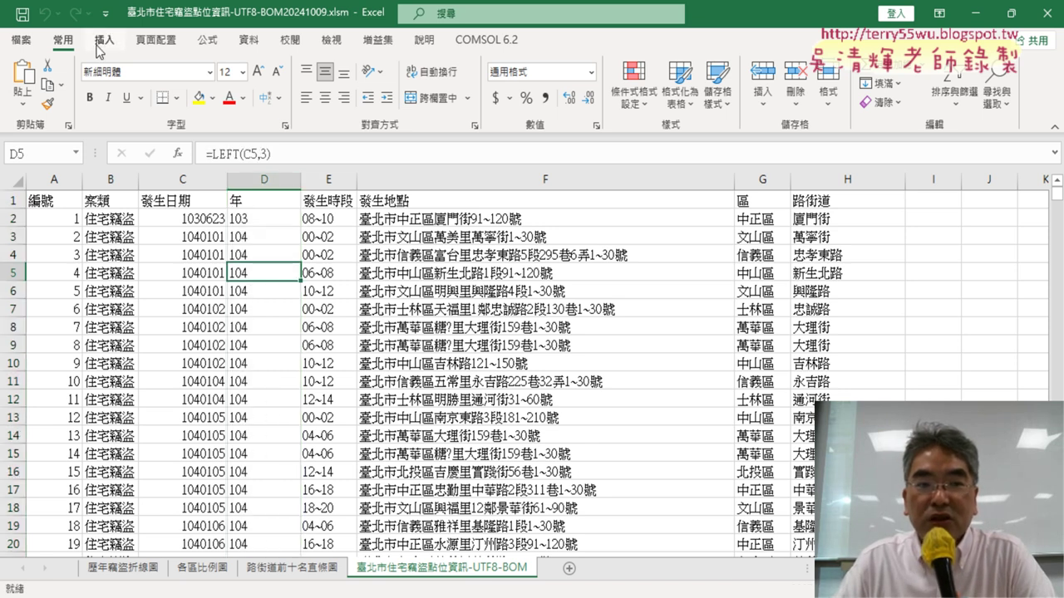
click(123, 574)
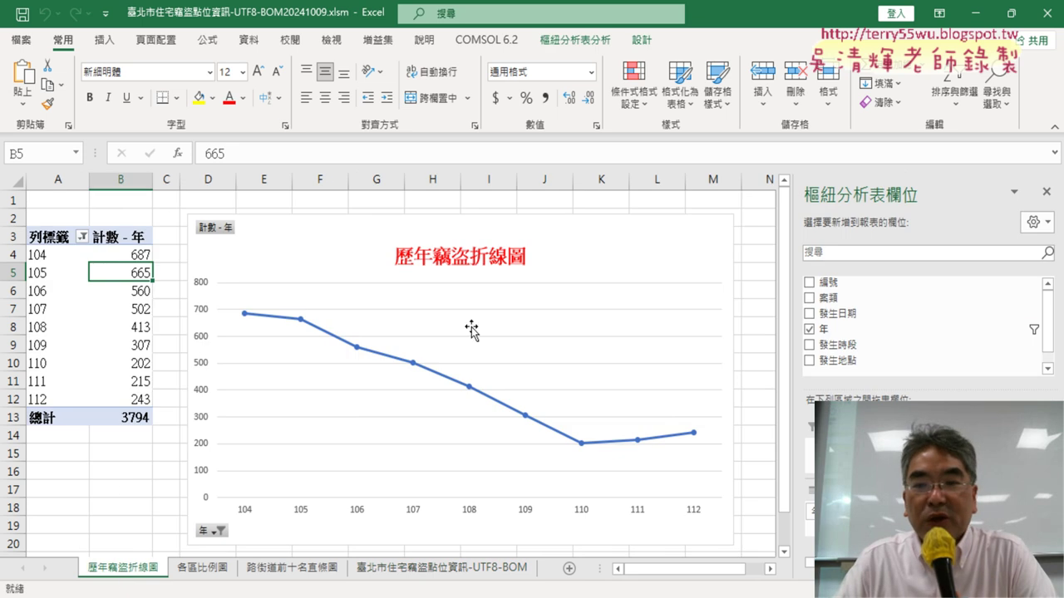
click(837, 331)
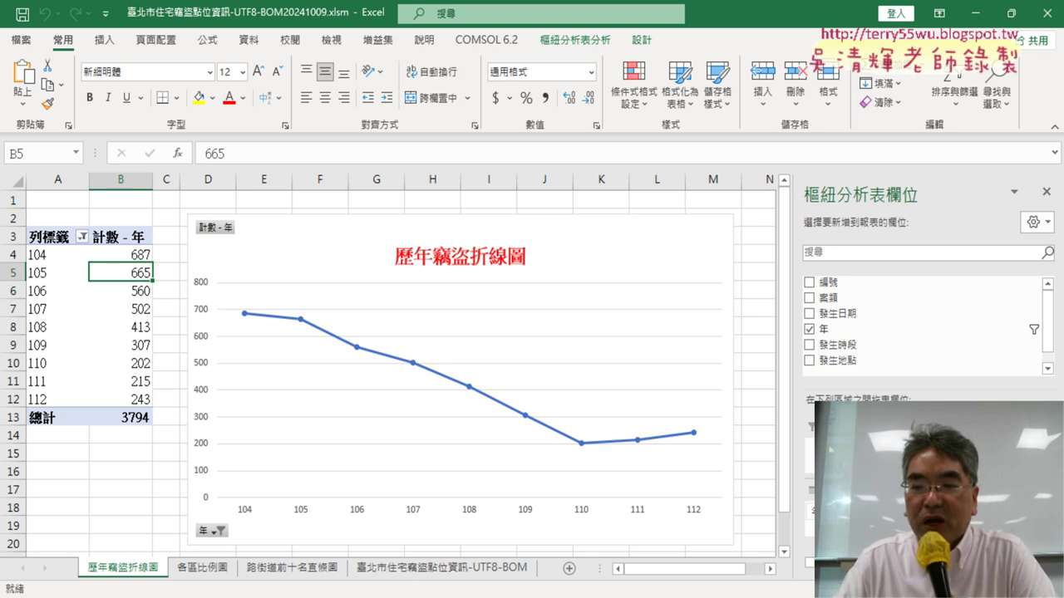
Remove and re-add the 年 field so the pivot counts years 104–112, then show PivotTable Analyze.
scroll(897, 340, down, 1)
drag(898, 317, 898, 327)
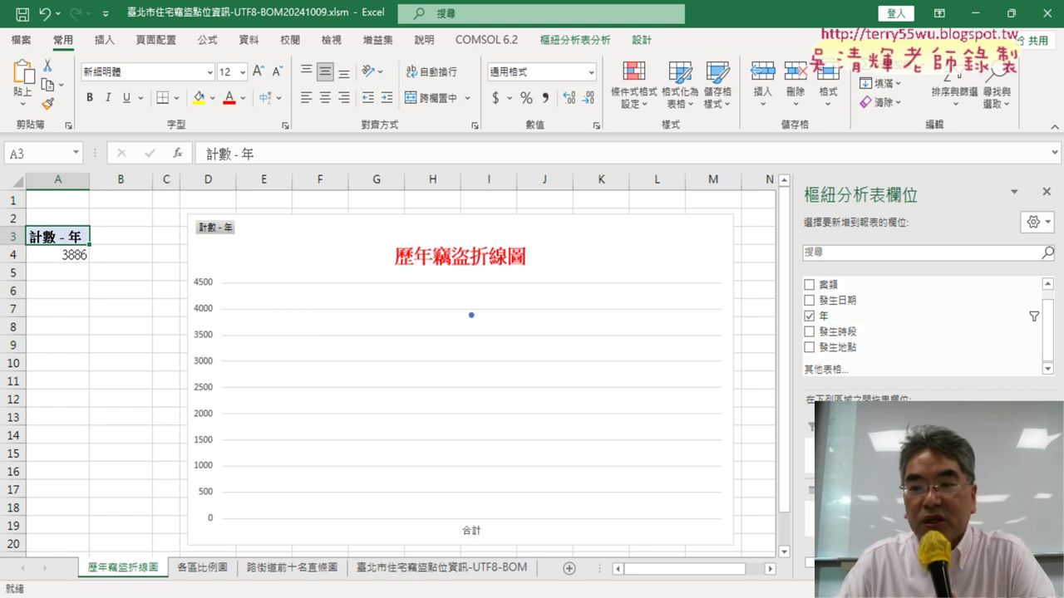
click(956, 316)
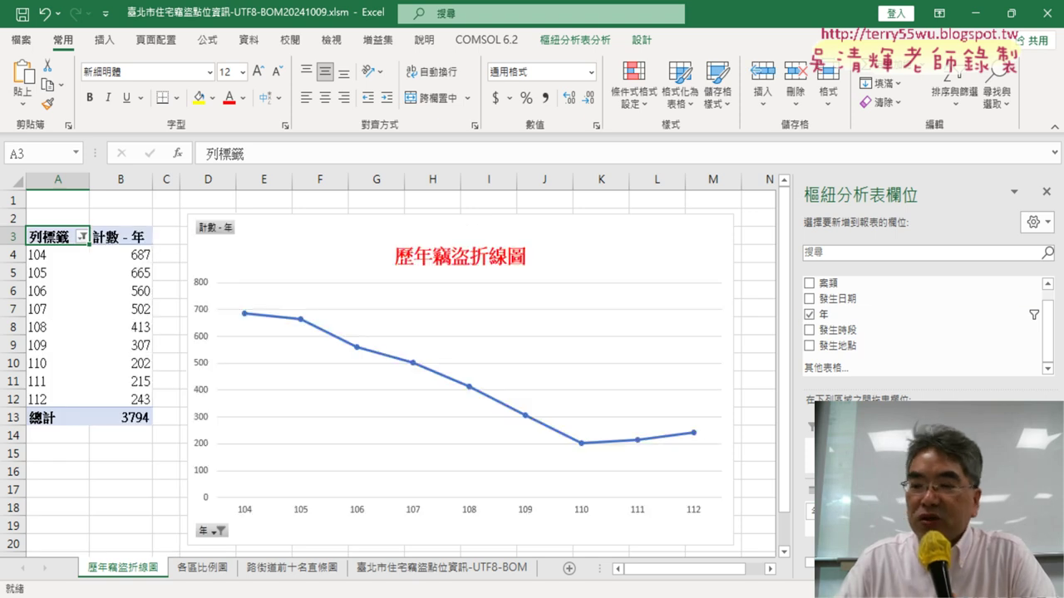
mouse_move(964, 541)
mouse_down()
mouse_move(998, 345)
mouse_move(914, 344)
mouse_up()
click(809, 315)
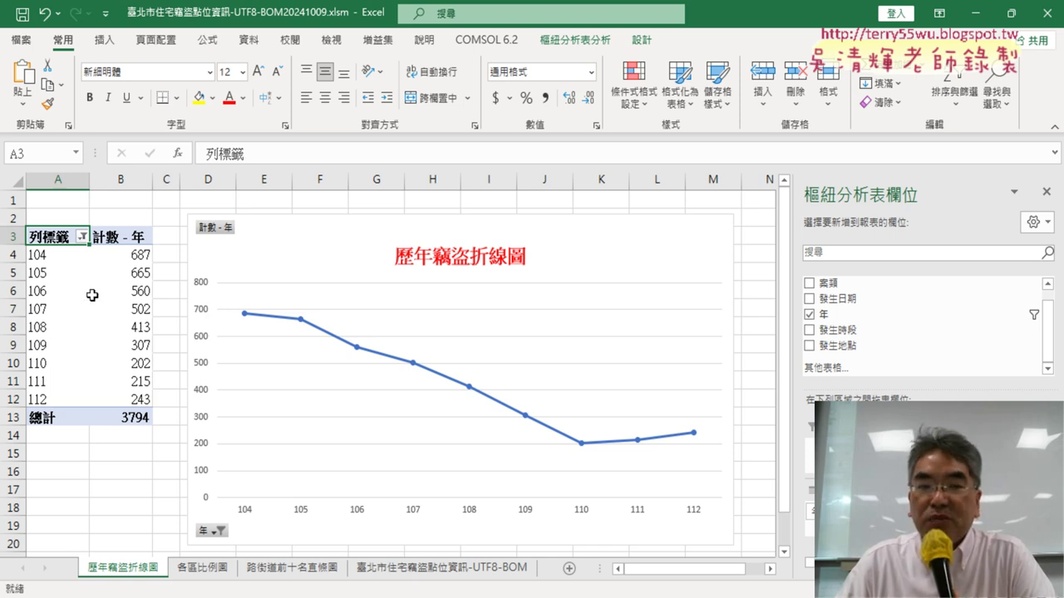
mouse_move(118, 328)
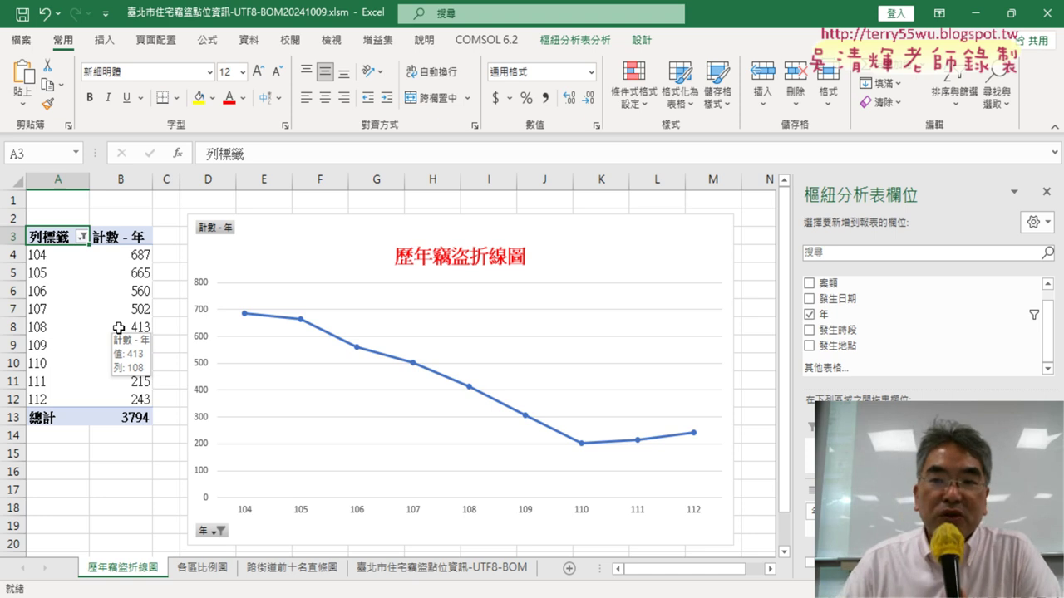
click(576, 41)
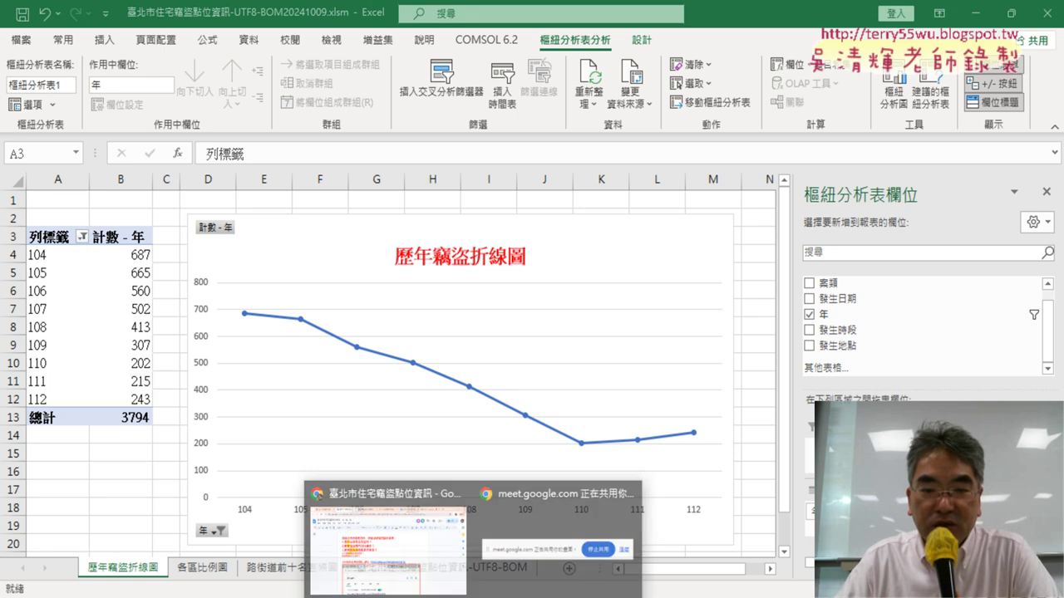
Switch to the browser and open the 1131試算表進階應用 Moodle lesson post.
click(434, 549)
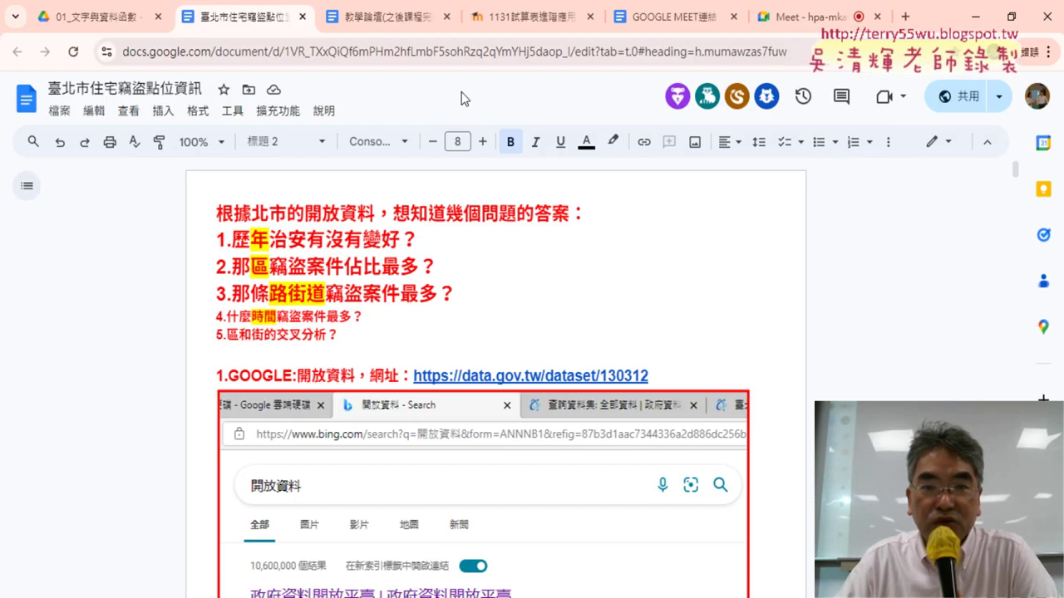
click(555, 20)
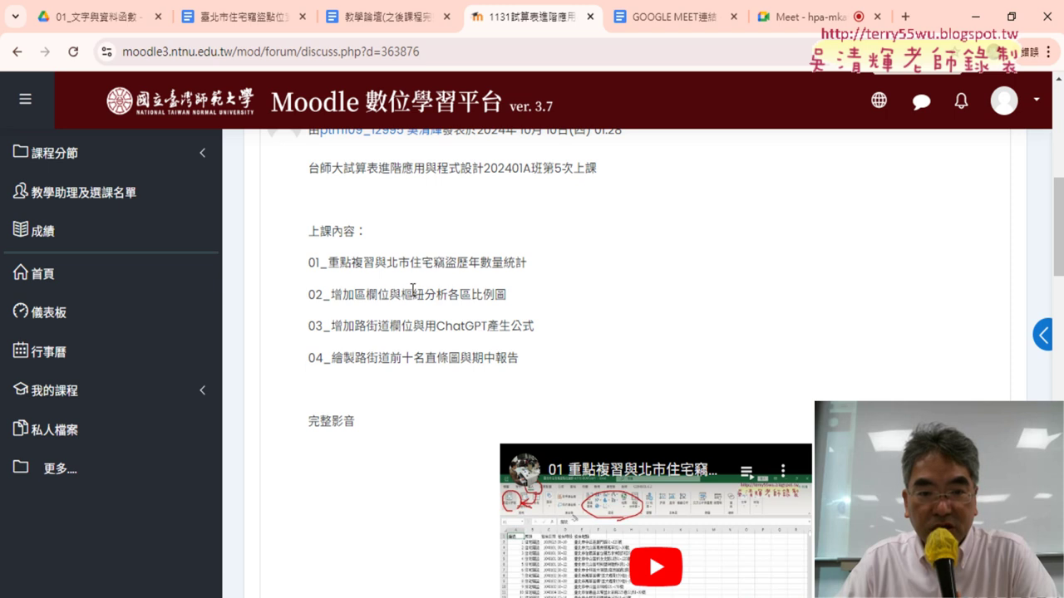
Highlight 竊盜歷年數量統計 in lesson item 01 and minimize the browser to return to Excel.
drag(433, 264, 545, 270)
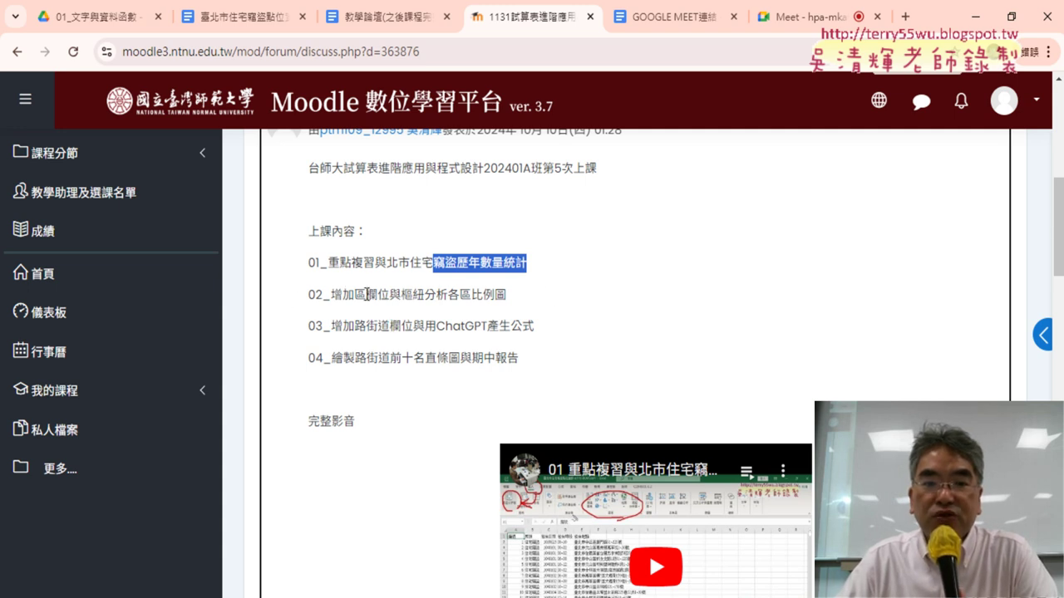
click(976, 17)
Review the 各區比例圖 pie chart and 路街道前十名直條圖 bar chart sheets, then return to Moodle.
click(218, 569)
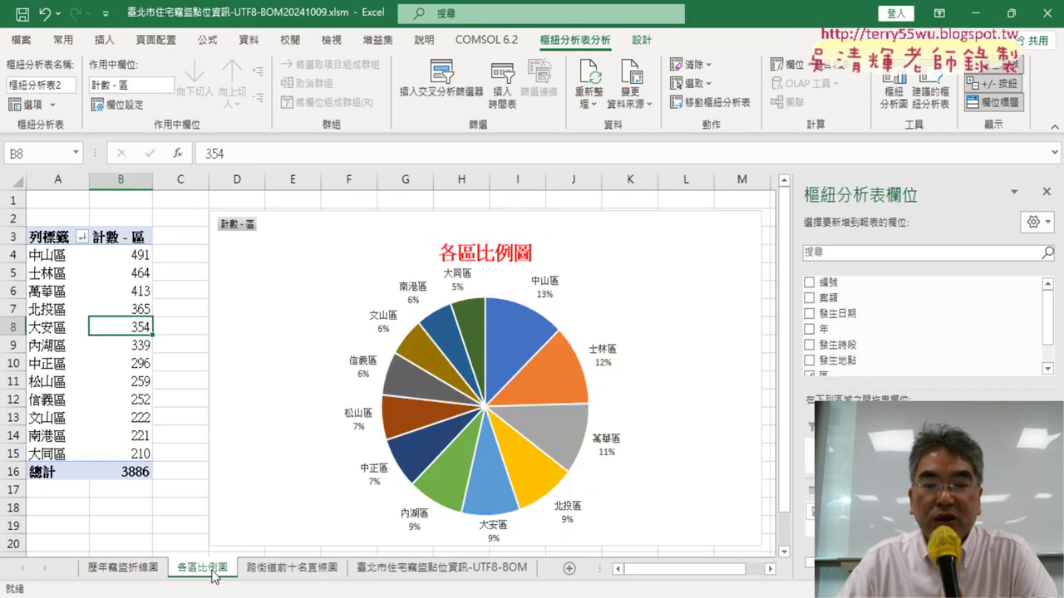
click(306, 572)
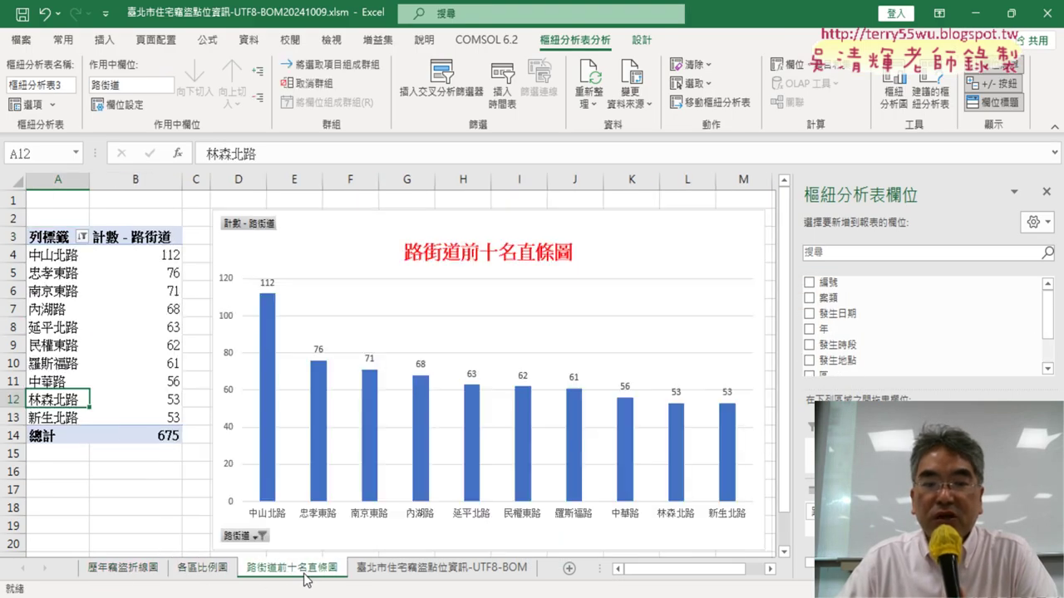
click(132, 572)
click(194, 571)
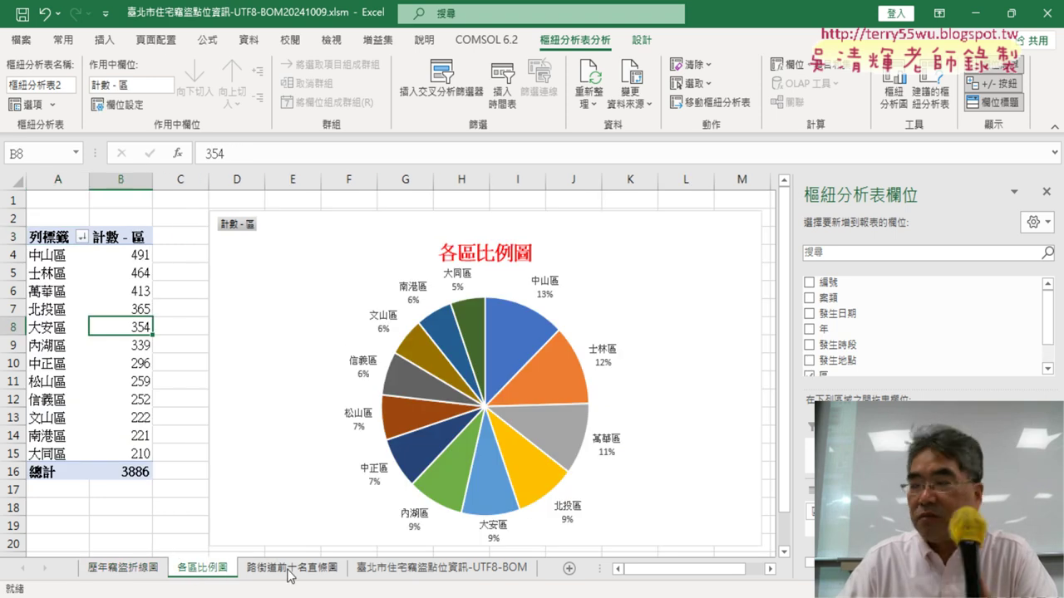
click(290, 572)
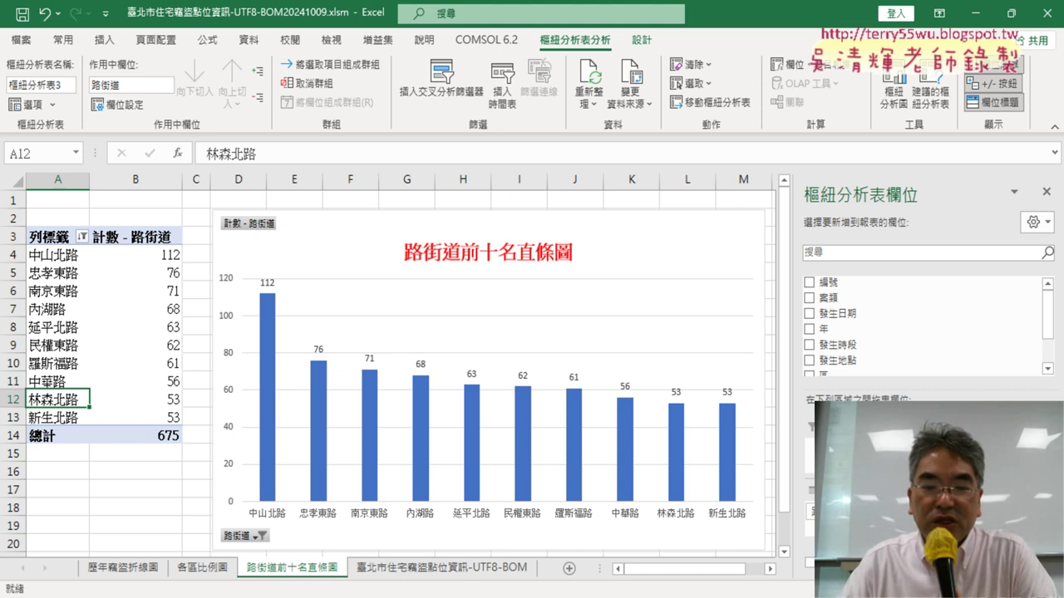
click(391, 511)
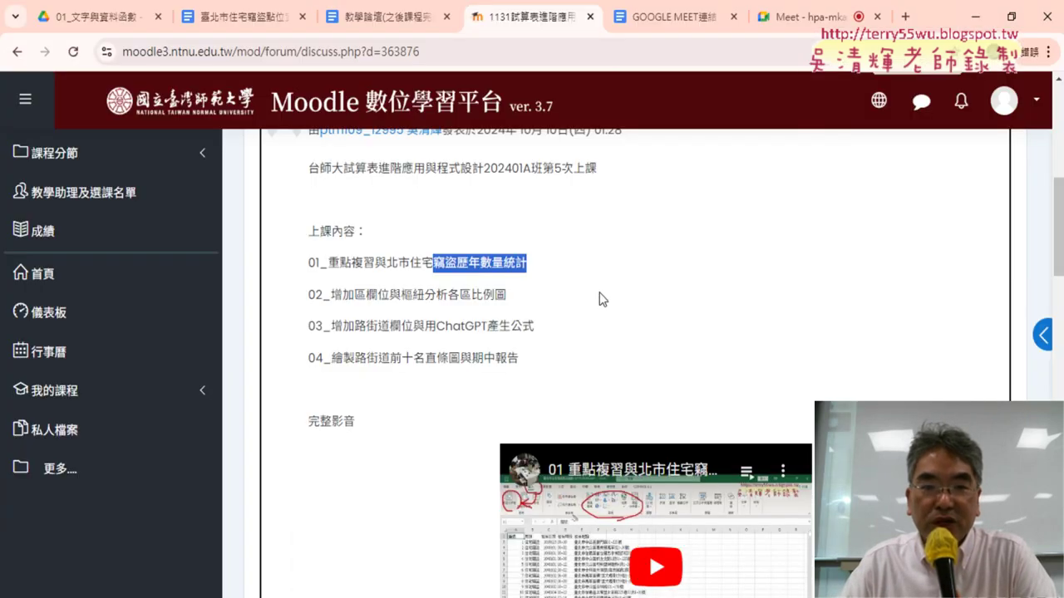
Navigate back from the lesson post to the Moodle course page.
scroll(600, 298, down, 6)
scroll(599, 292, down, 3)
scroll(600, 293, down, 1)
scroll(600, 302, up, 3)
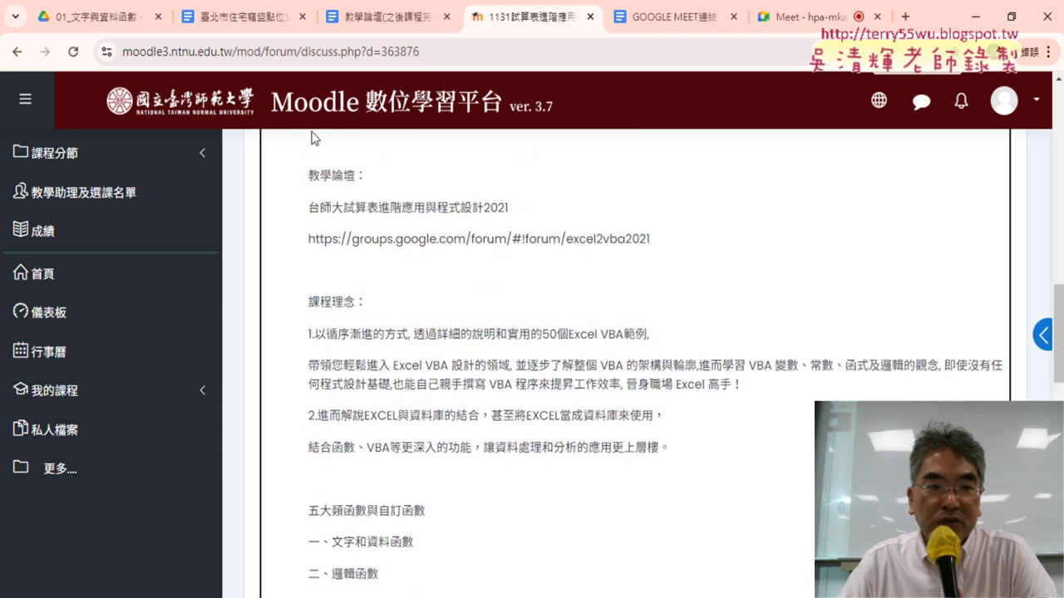
click(17, 51)
scroll(472, 330, up, 3)
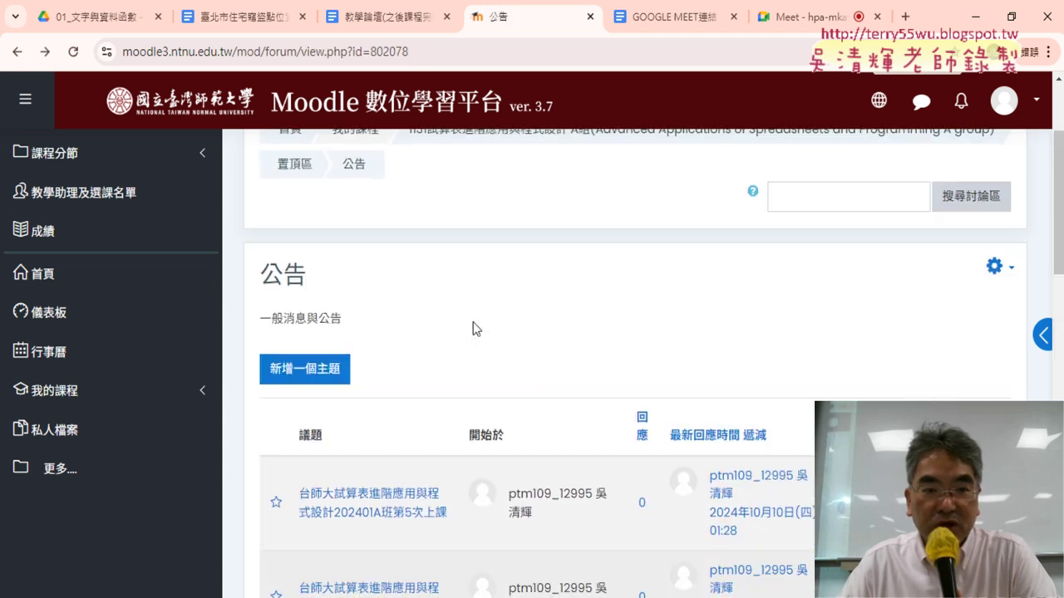
key(alt+Left)
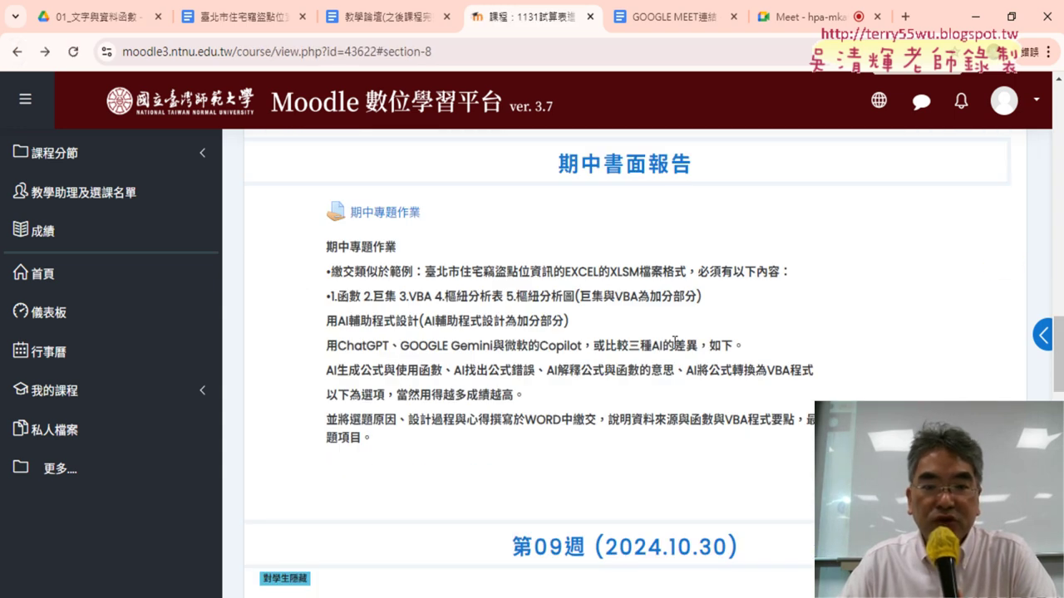
Find the 期中書面報告 section, highlight its 1.函數 requirement, and switch back to Excel.
scroll(675, 341, down, 2)
scroll(674, 345, up, 4)
scroll(698, 332, up, 2)
scroll(729, 307, up, 1)
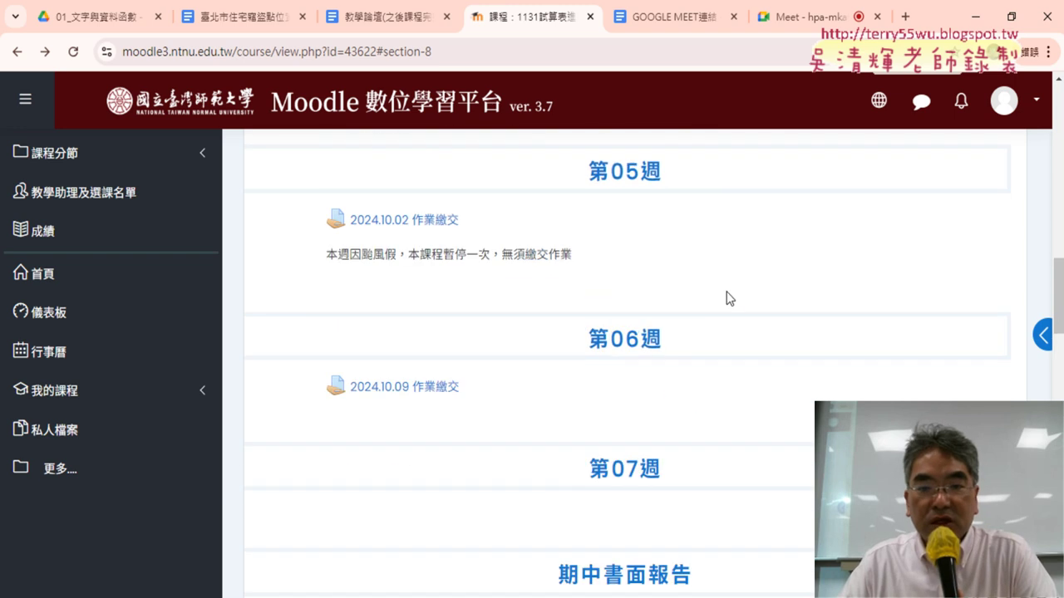
scroll(739, 292, down, 3)
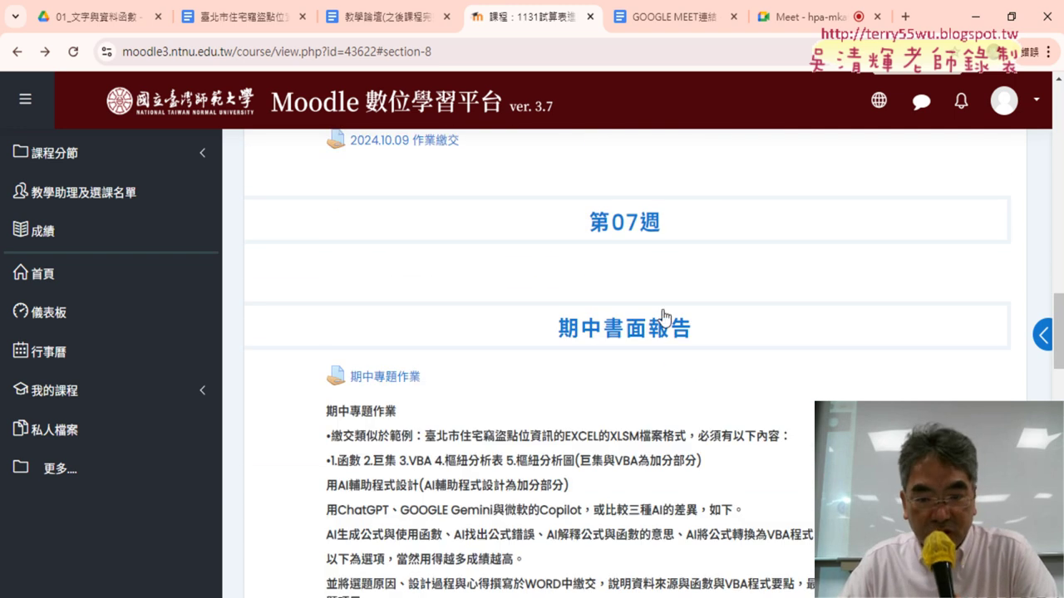
scroll(688, 324, down, 5)
scroll(669, 319, up, 1)
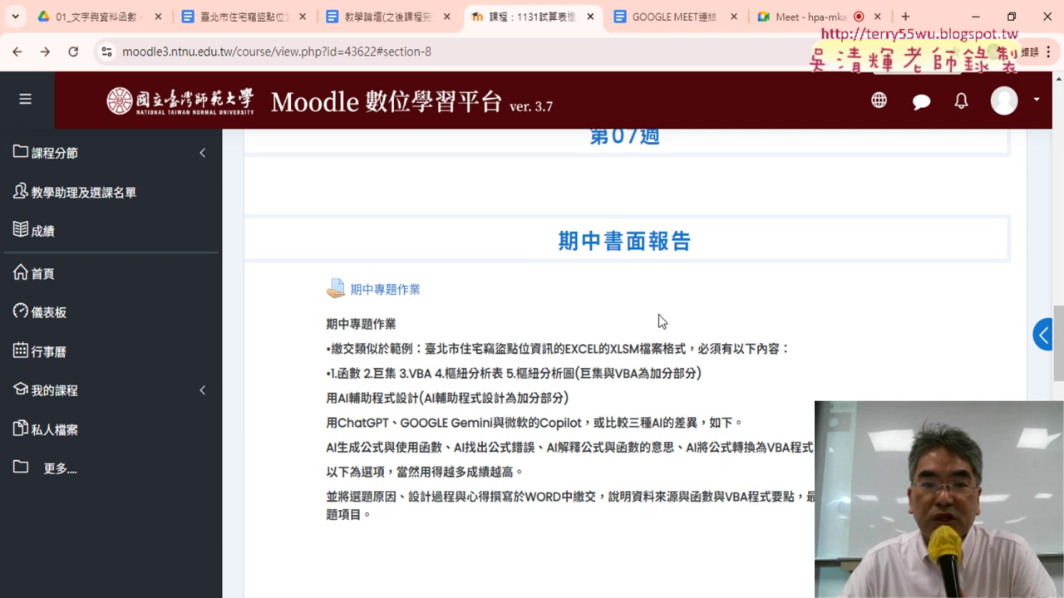
scroll(658, 314, down, 2)
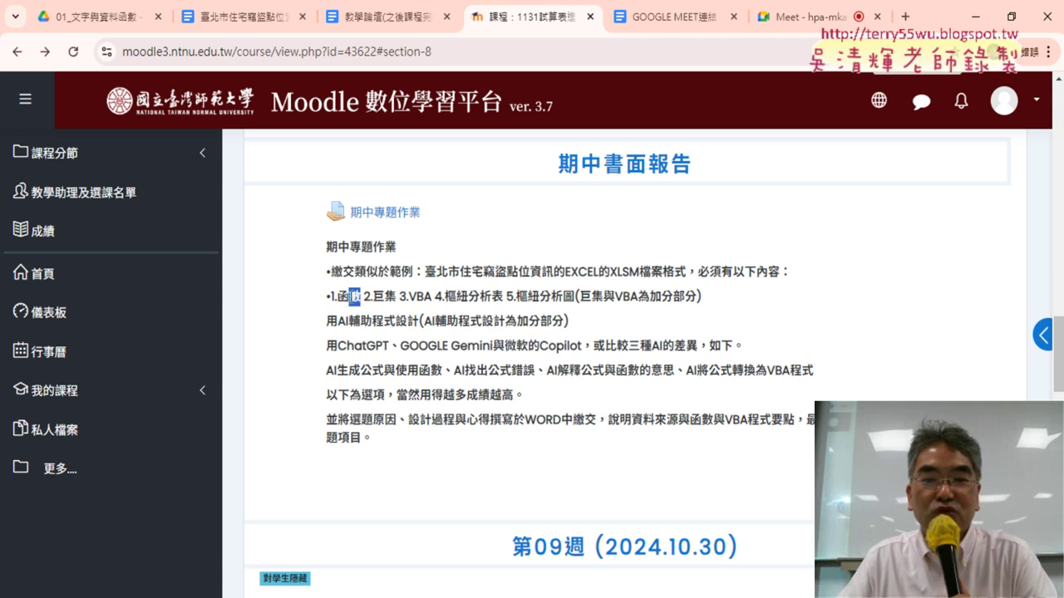
drag(363, 299, 331, 298)
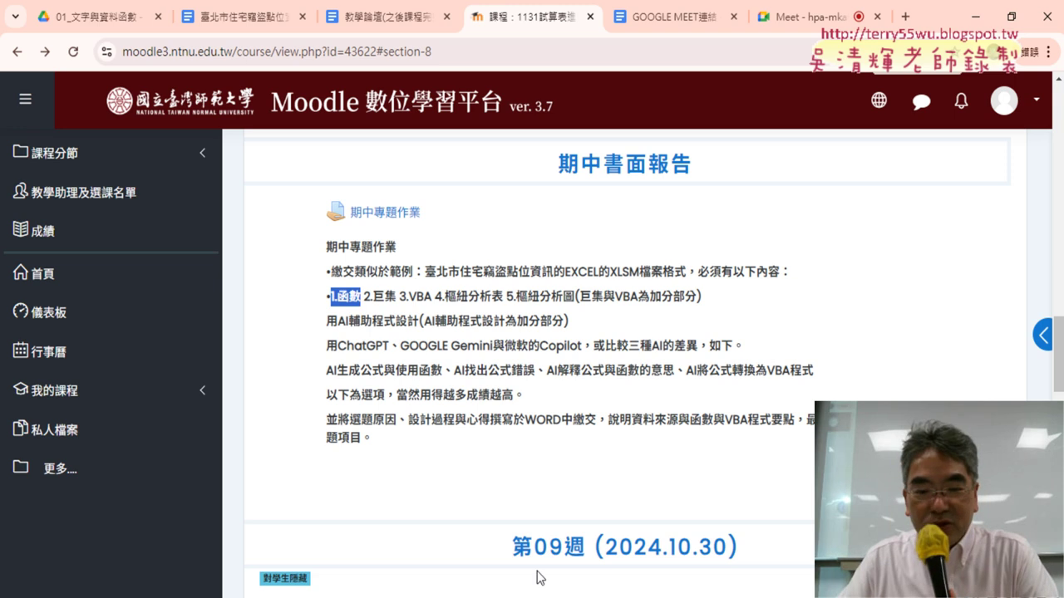
key(alt+Tab)
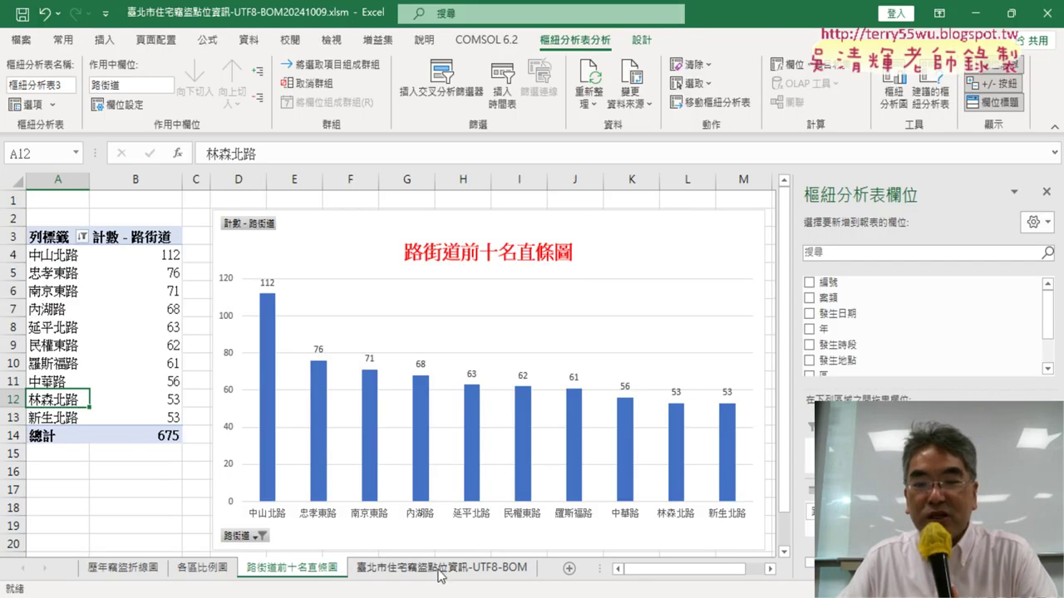
Show the 臺北市住宅竊盜點位資訊-UTF8-BOM raw data sheet, then go back to the Moodle course page.
click(439, 570)
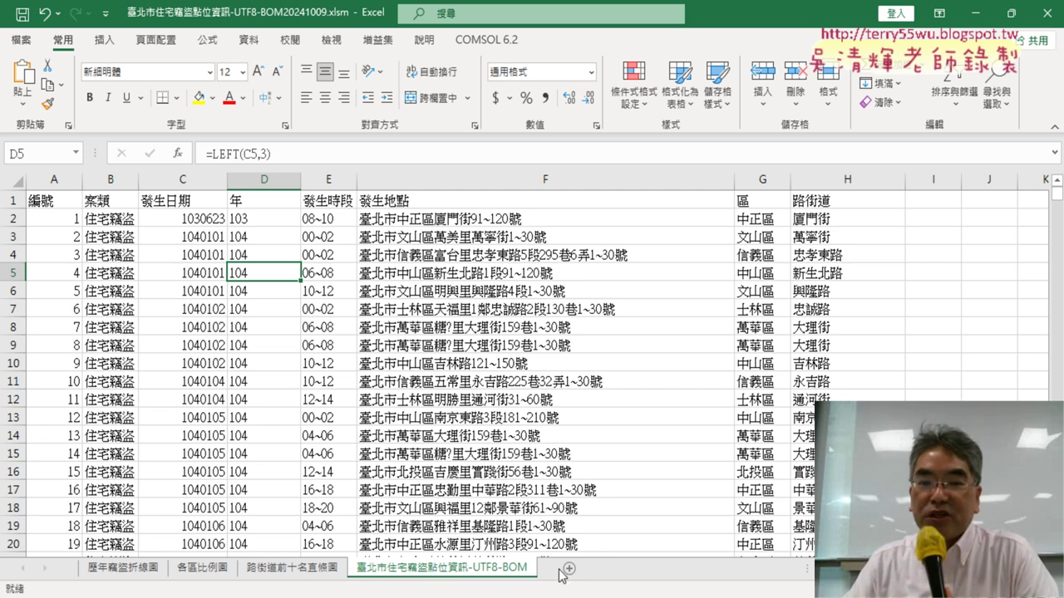
click(429, 548)
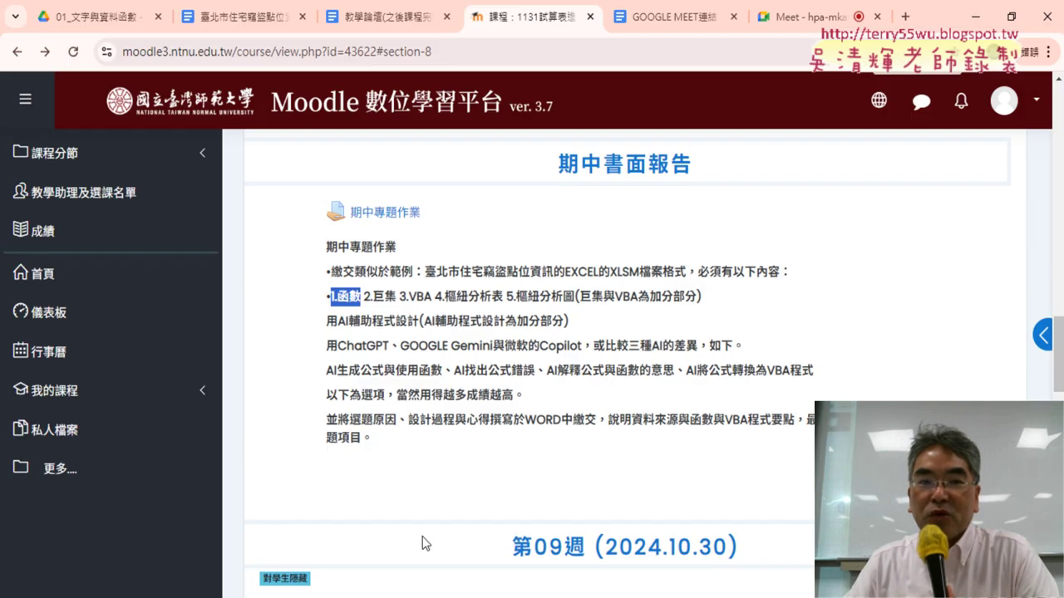
Highlight the Google Doc's three question lines, then open Excel's 歷年竊盜折線圖 sheet with its 3794-case pivot.
click(243, 17)
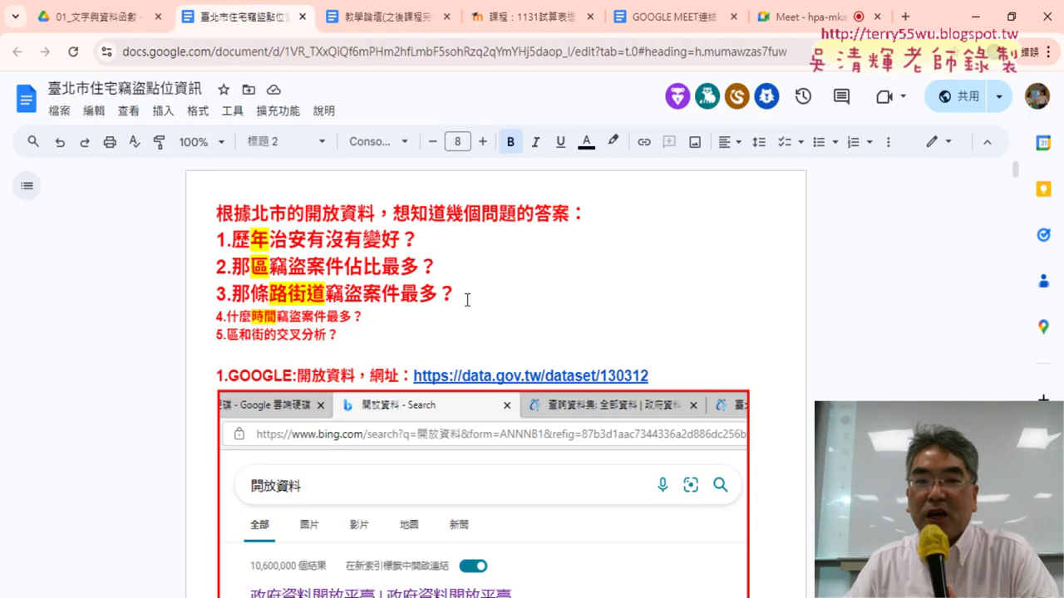
drag(468, 300, 215, 239)
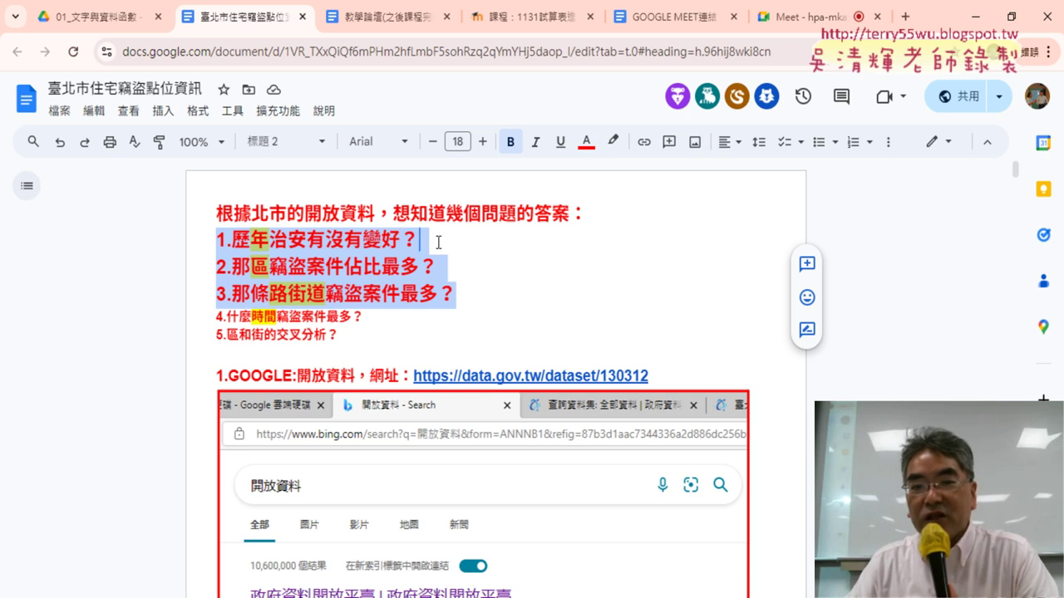
click(439, 242)
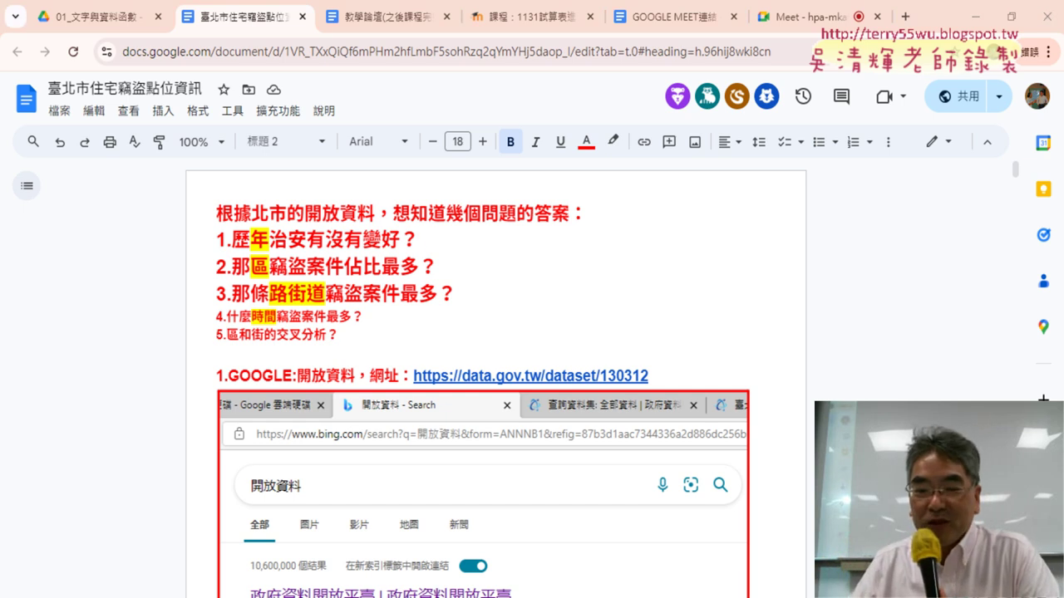
key(alt+Tab)
click(123, 568)
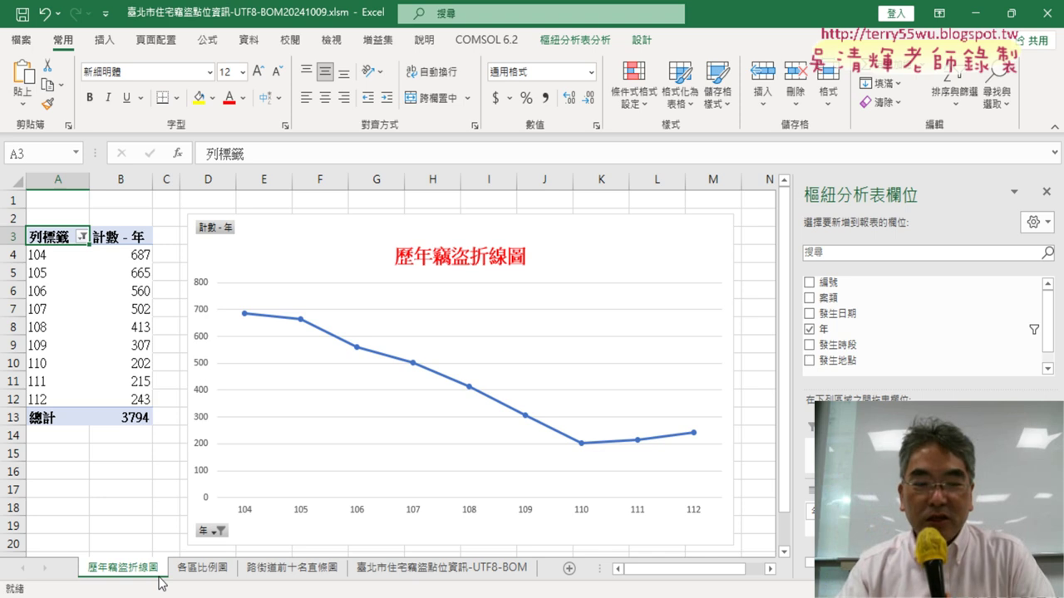
On the 各區比例圖 sheet, explode the 中山區 pie slice outward, then select the 大同區 slice.
click(212, 570)
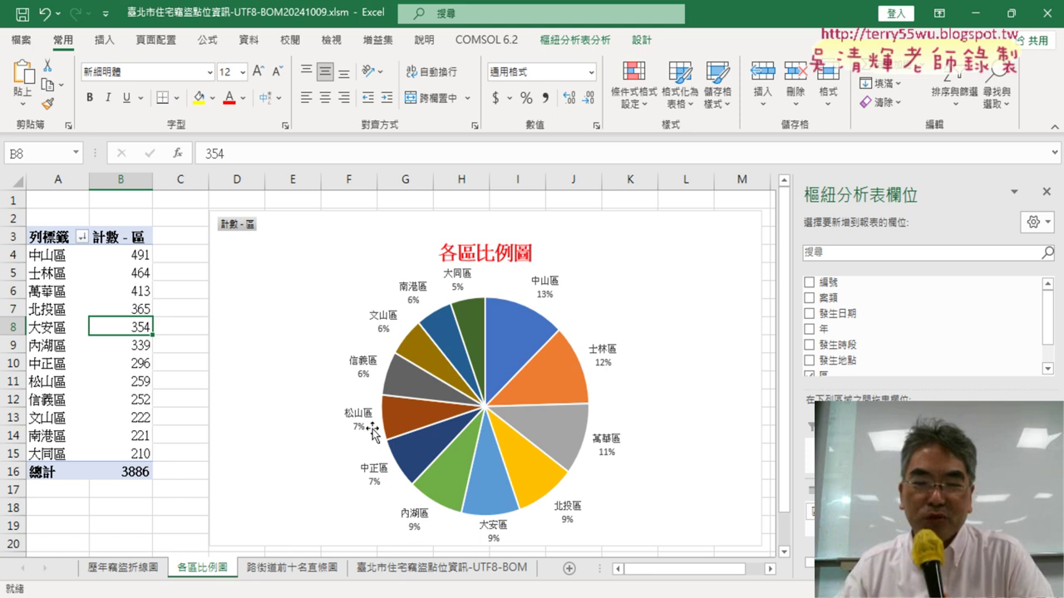
click(505, 348)
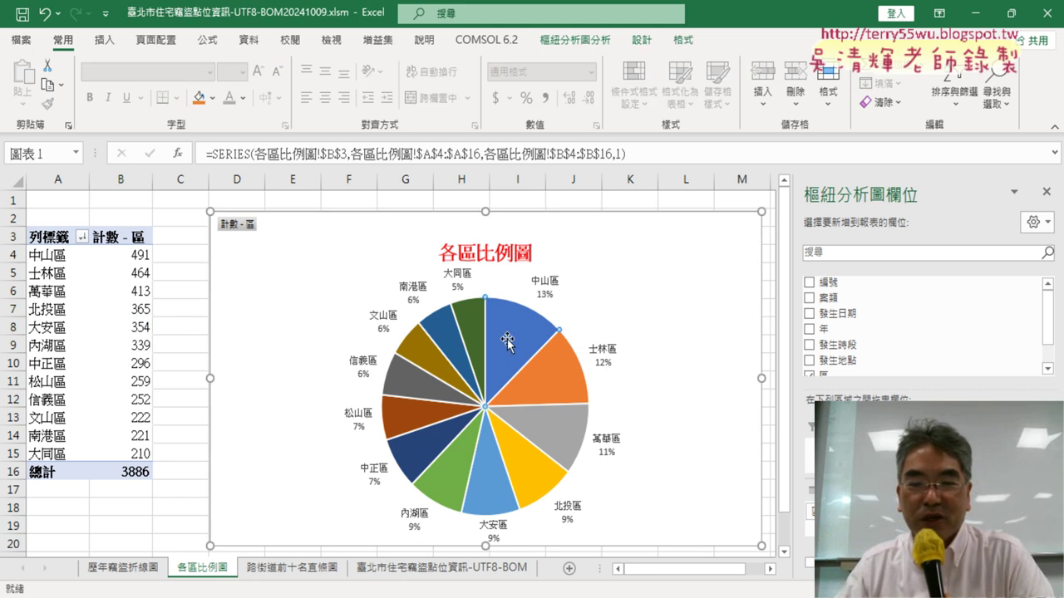
drag(507, 341, 495, 339)
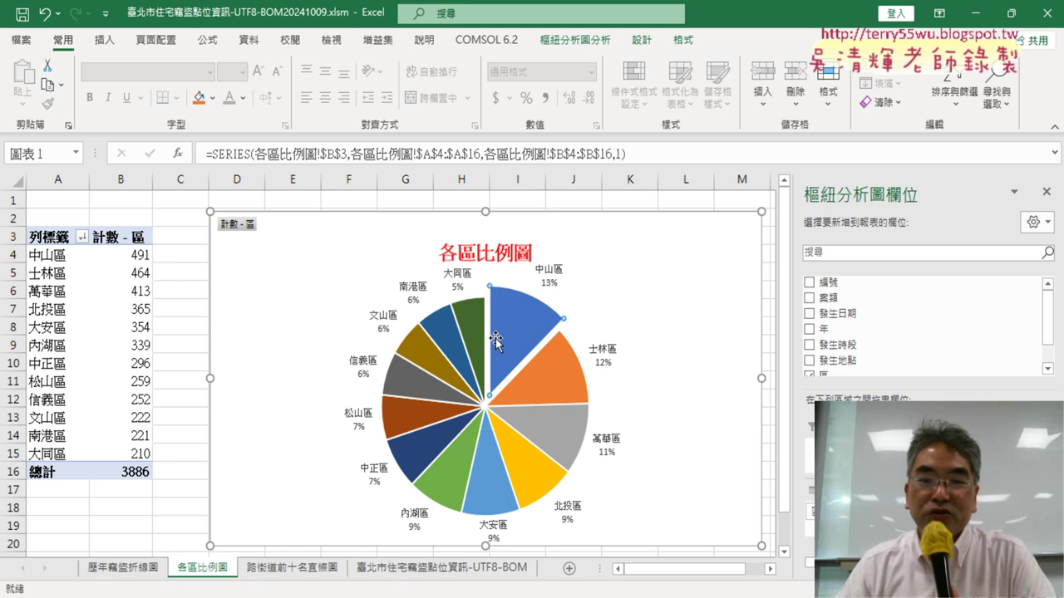
click(472, 335)
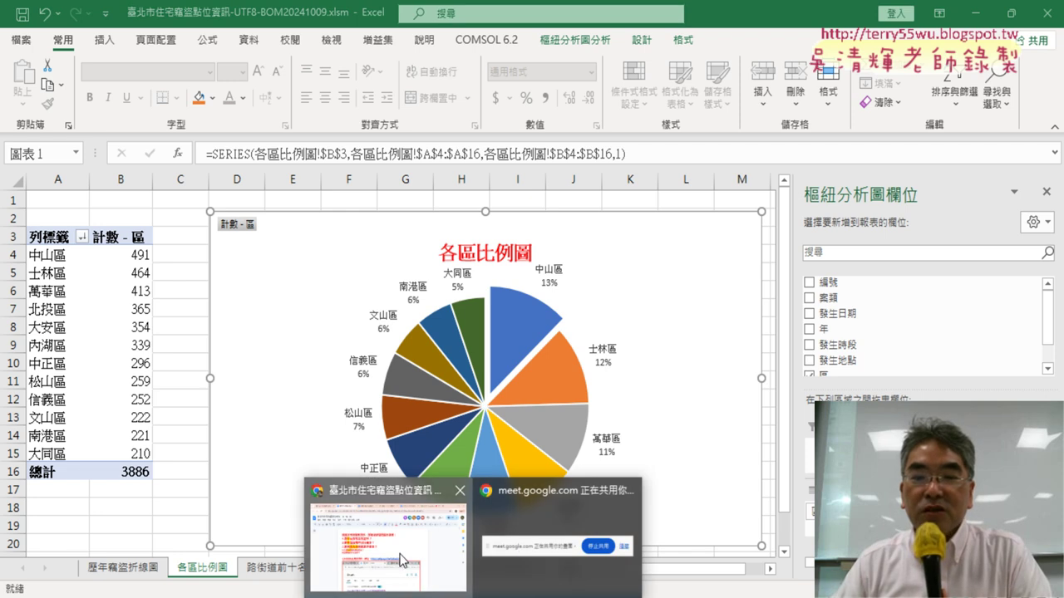
Back on the Moodle course page, highlight 函數 and the items 4.樞紐分析表 5.樞紐分析圖.
click(403, 553)
click(548, 17)
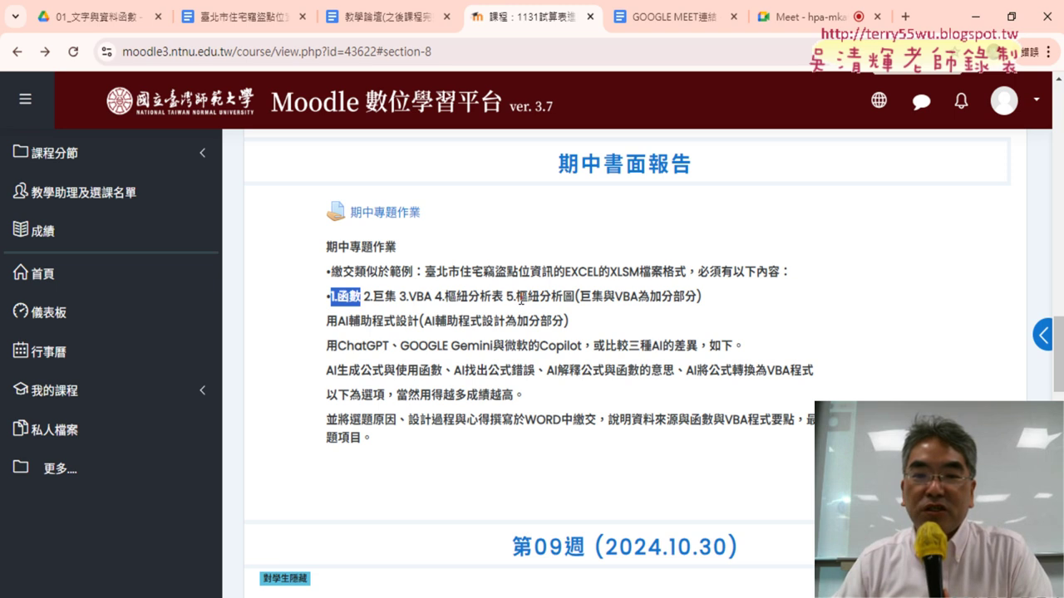
click(402, 295)
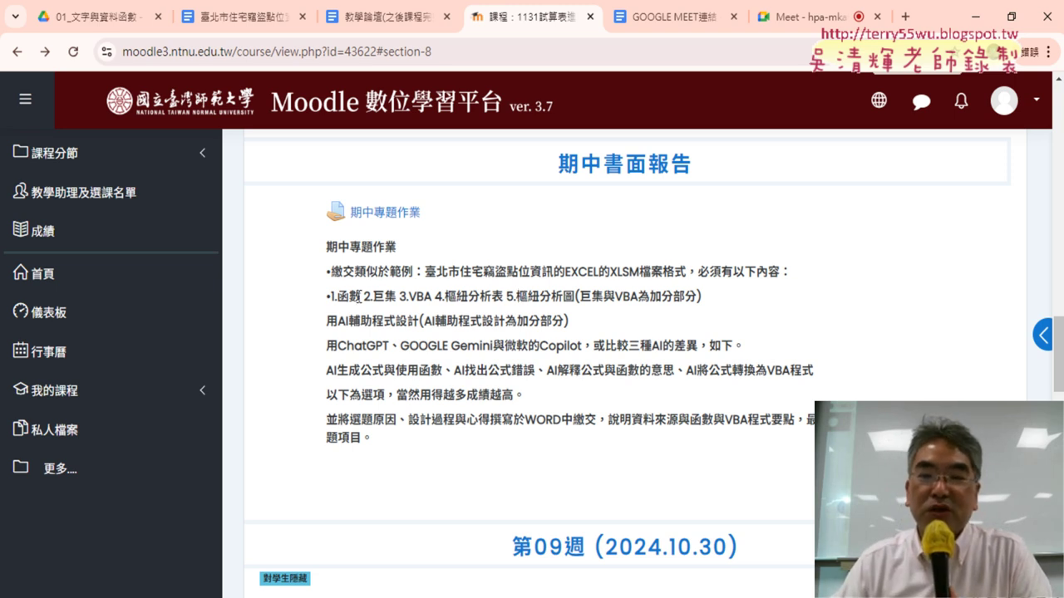
double_click(358, 296)
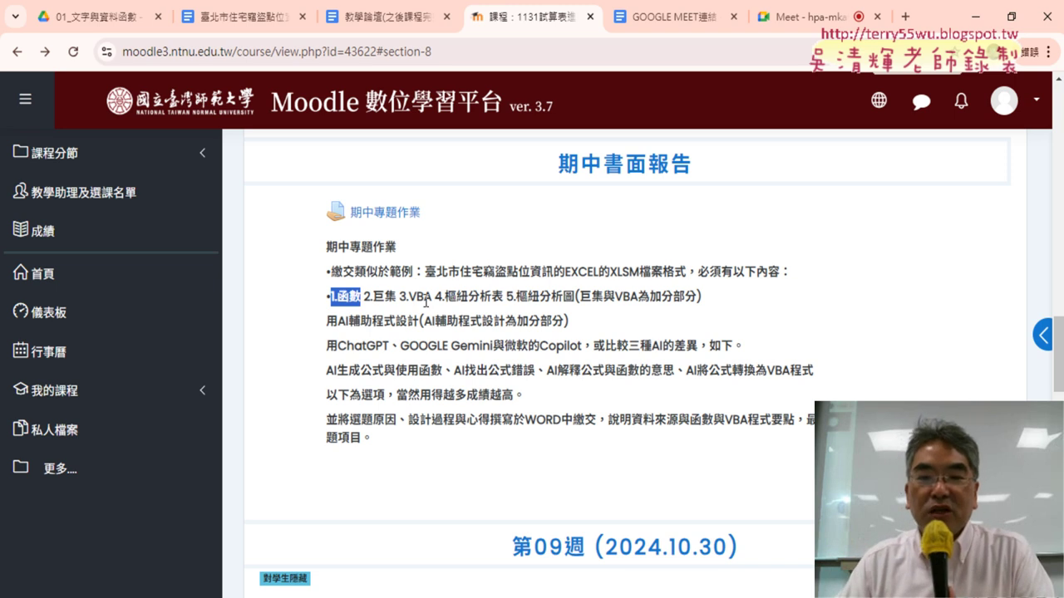
drag(432, 297, 574, 296)
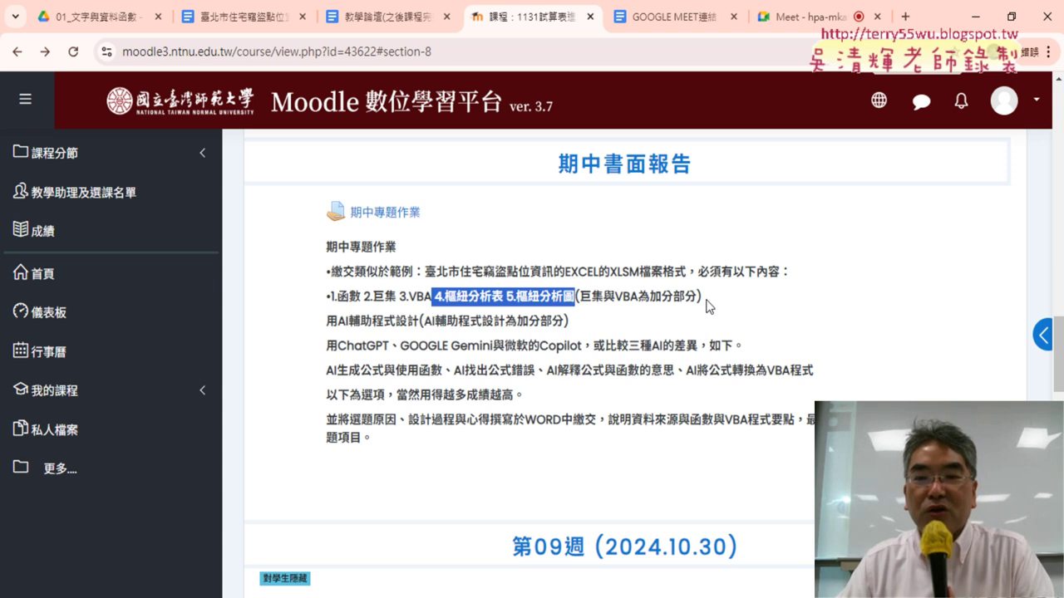
Highlight '(巨集與VBA為加分部分)' at the end of the requirements line.
drag(703, 297, 575, 297)
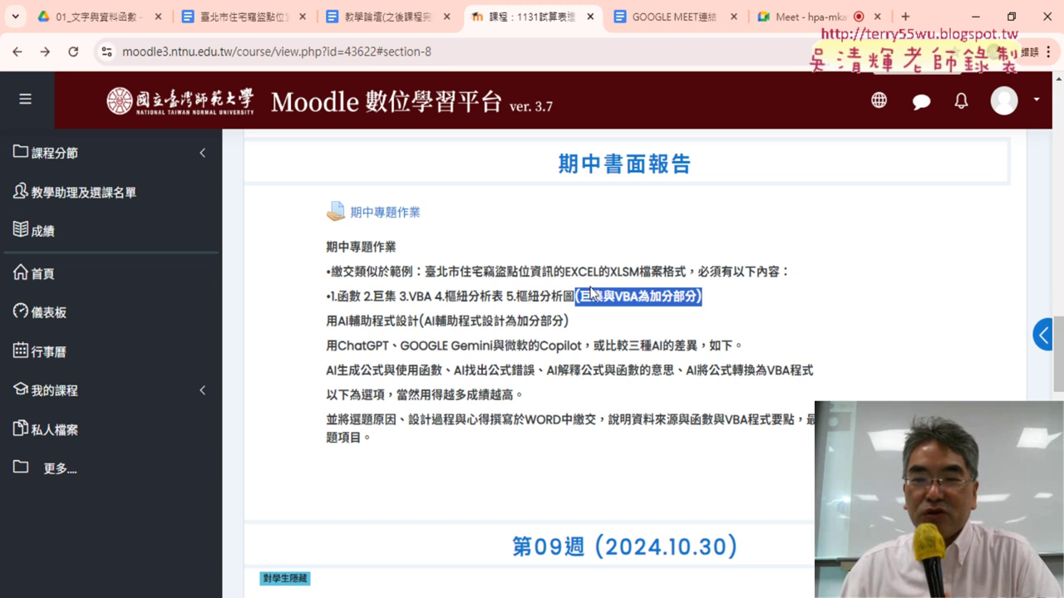
drag(331, 296, 584, 301)
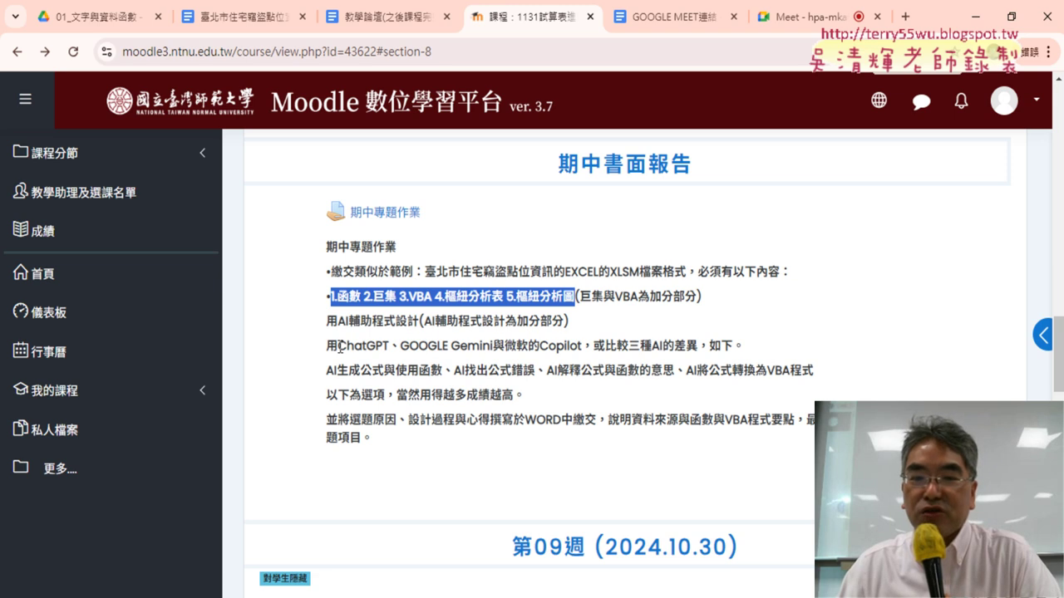
drag(338, 348, 389, 344)
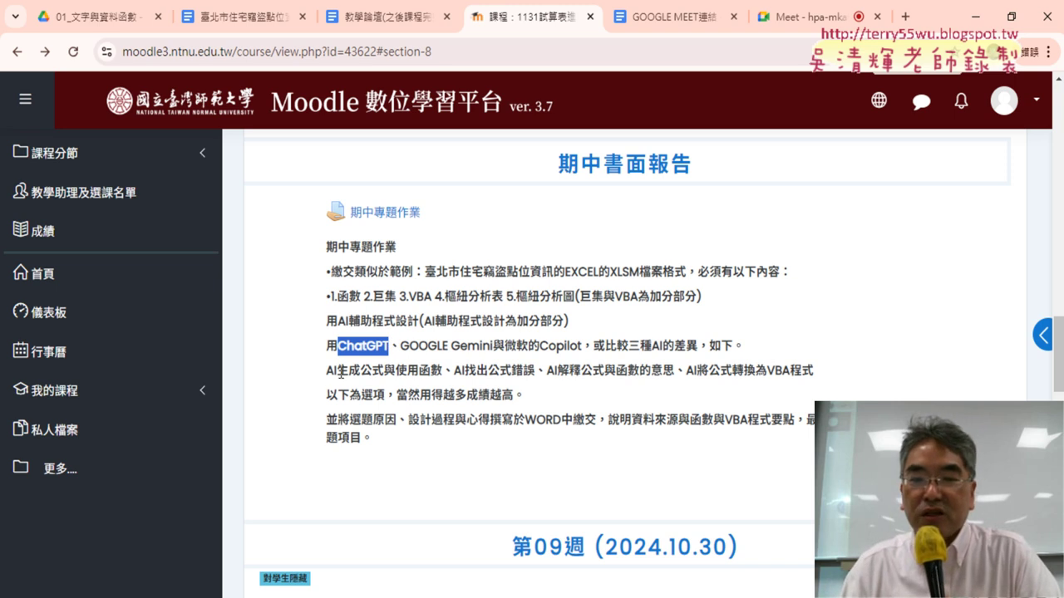
drag(338, 370, 384, 371)
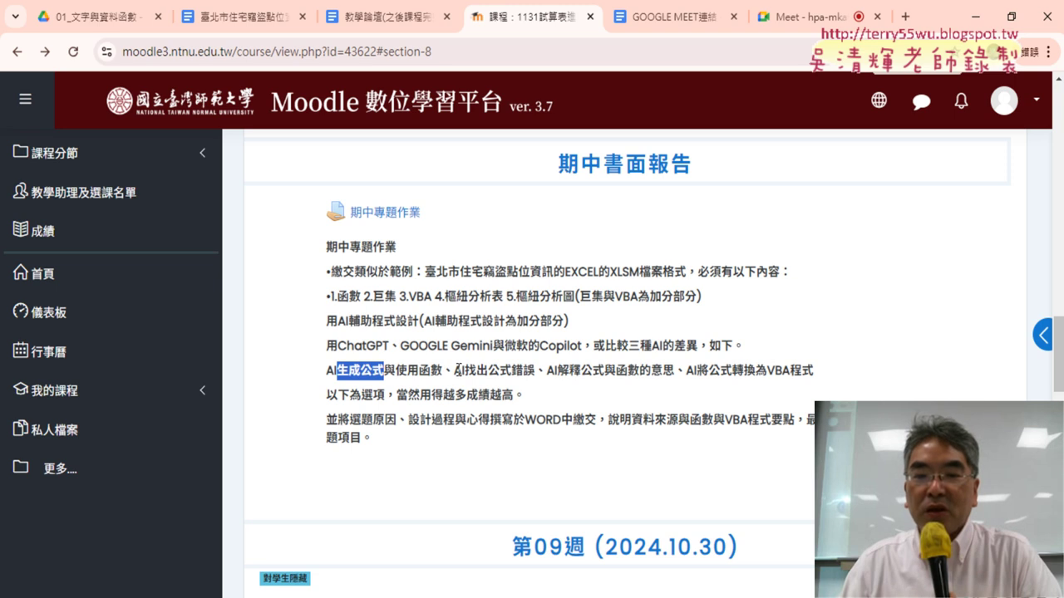
drag(456, 370, 535, 373)
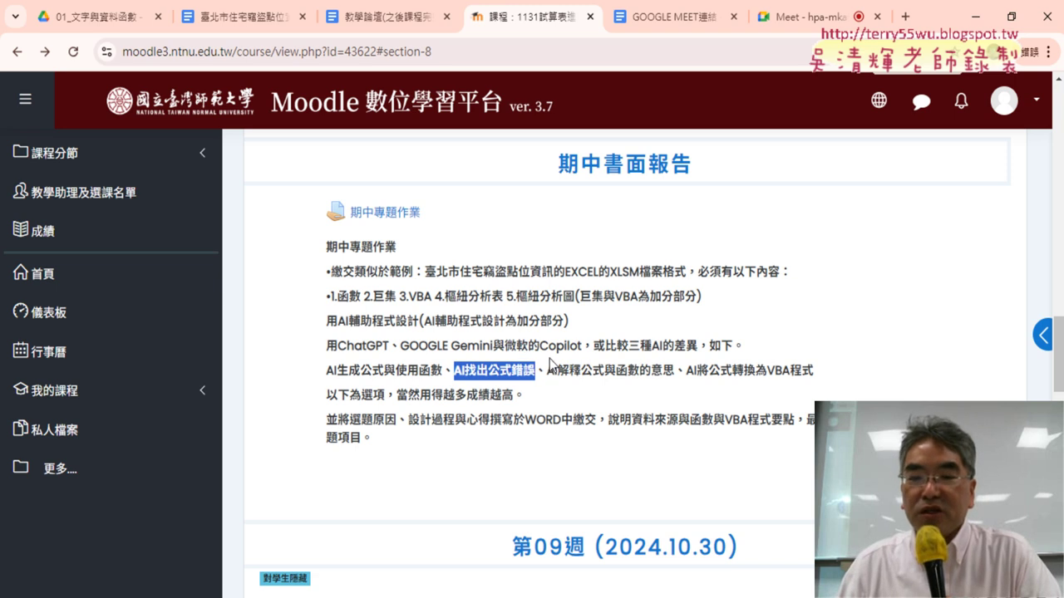
drag(546, 371, 592, 370)
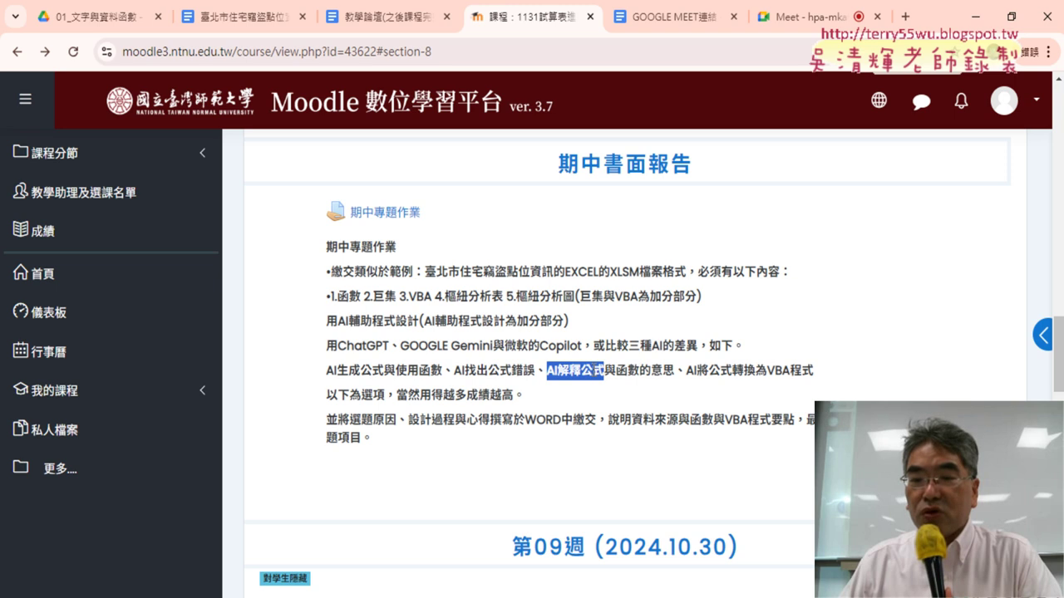
click(584, 369)
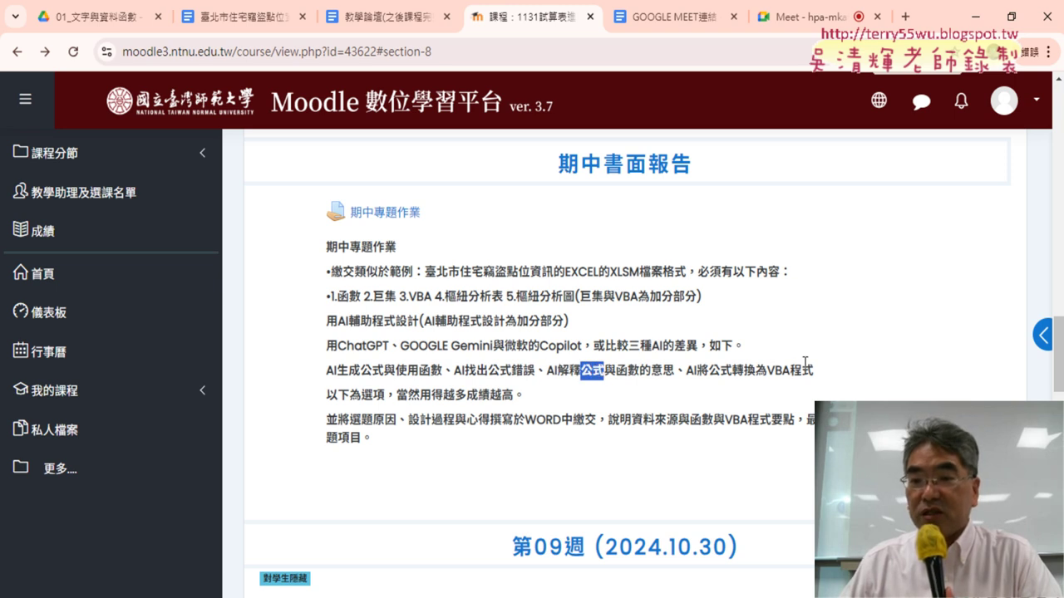
drag(767, 369, 774, 370)
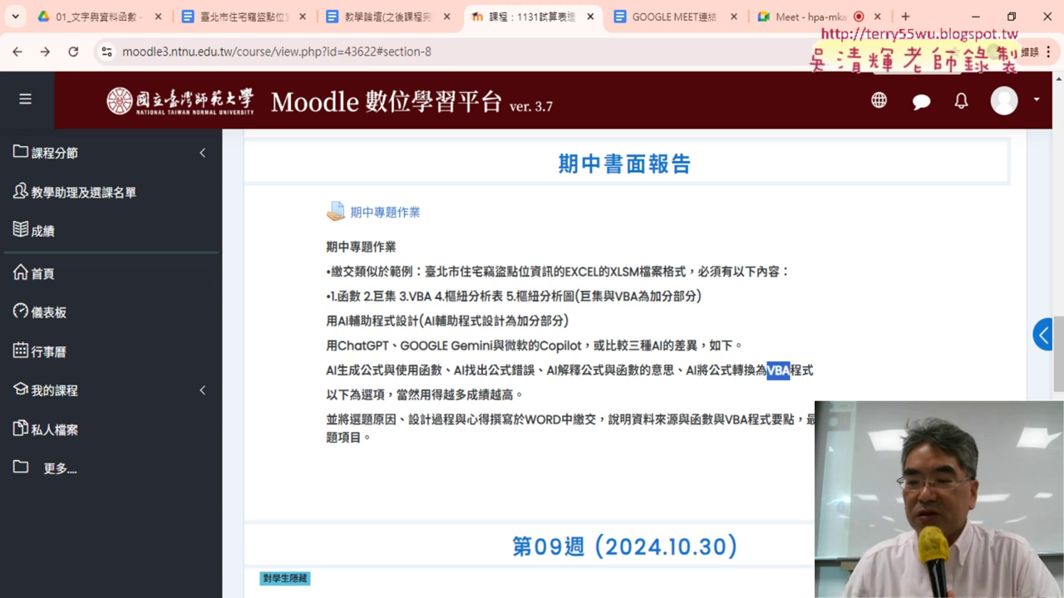
key(super+alt+d)
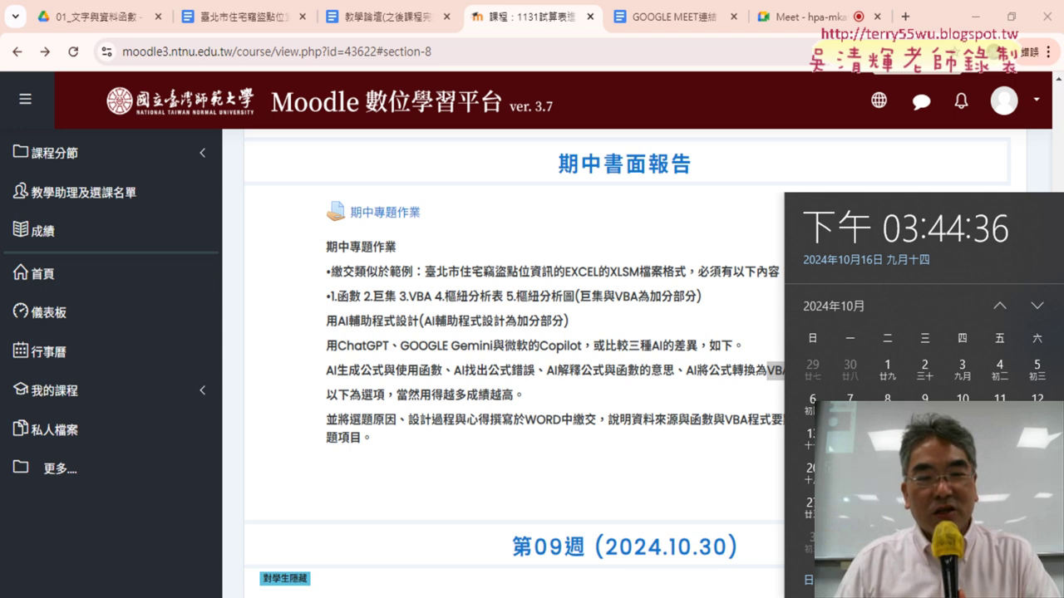
Page through the pivot and raw data sheets, ending on the 歷年竊盜折線圖 sheet.
click(424, 374)
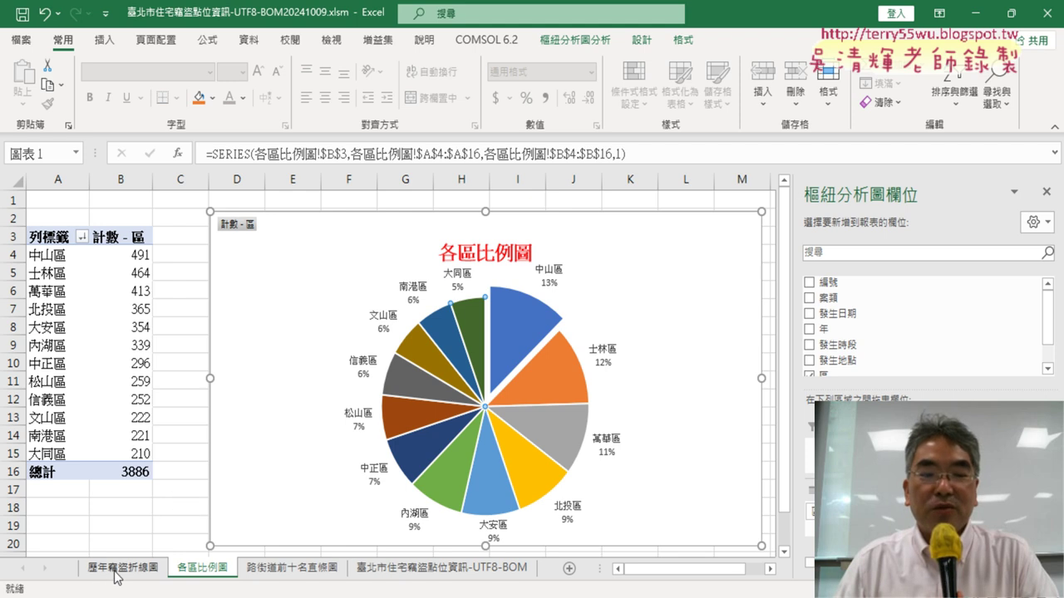
click(116, 573)
click(225, 572)
click(288, 572)
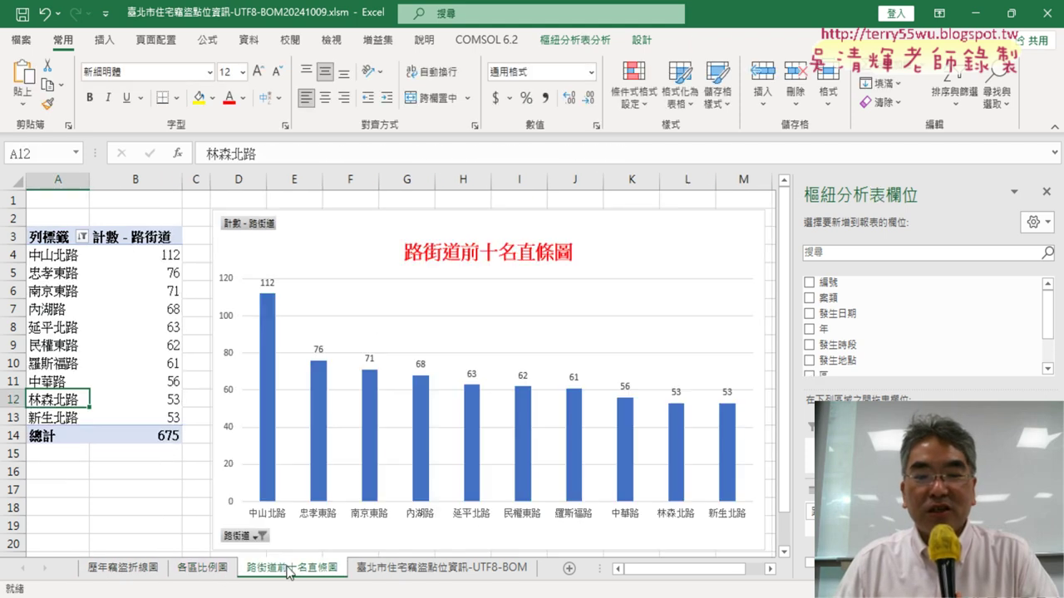
click(440, 573)
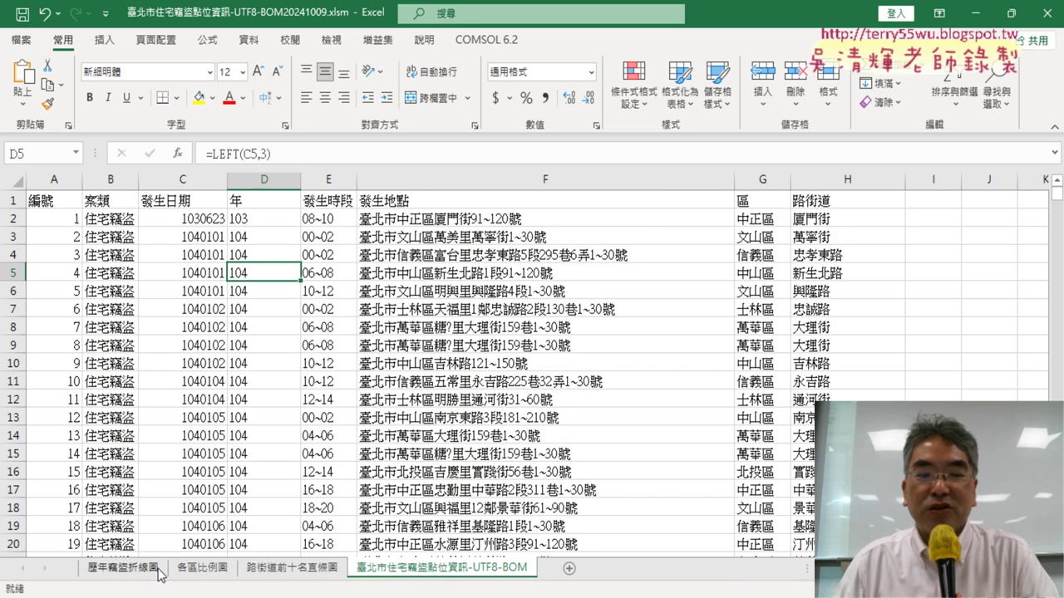
click(122, 572)
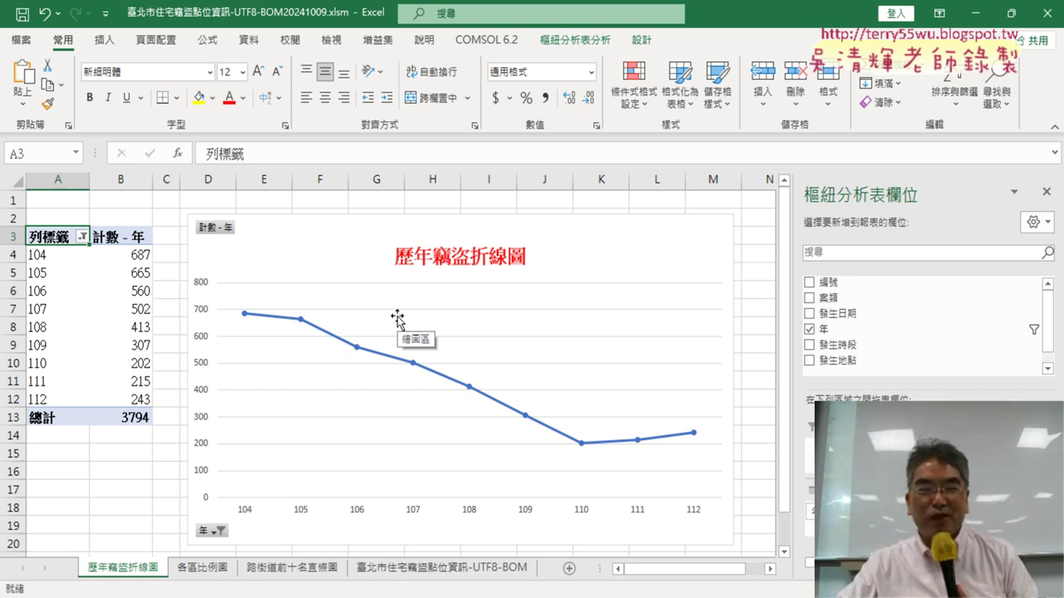
Delete the yearly burglary line chart and pen-mark the left edge of its area.
click(71, 296)
click(609, 228)
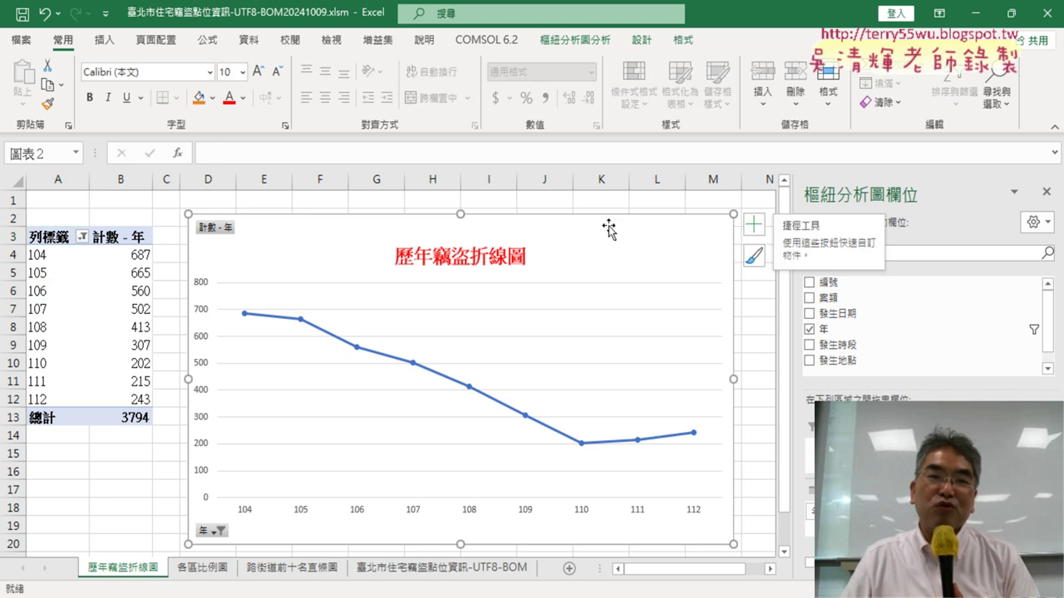
key(Delete)
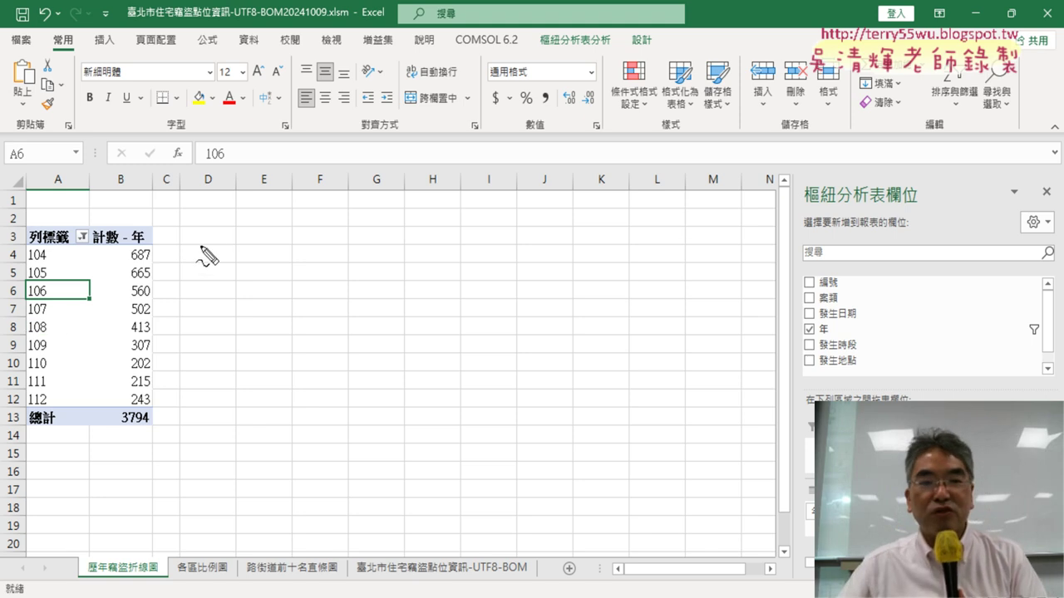
drag(179, 209, 180, 545)
Pen-mark the corners of the former chart area, then exit annotation and restore the line chart.
drag(184, 206, 229, 210)
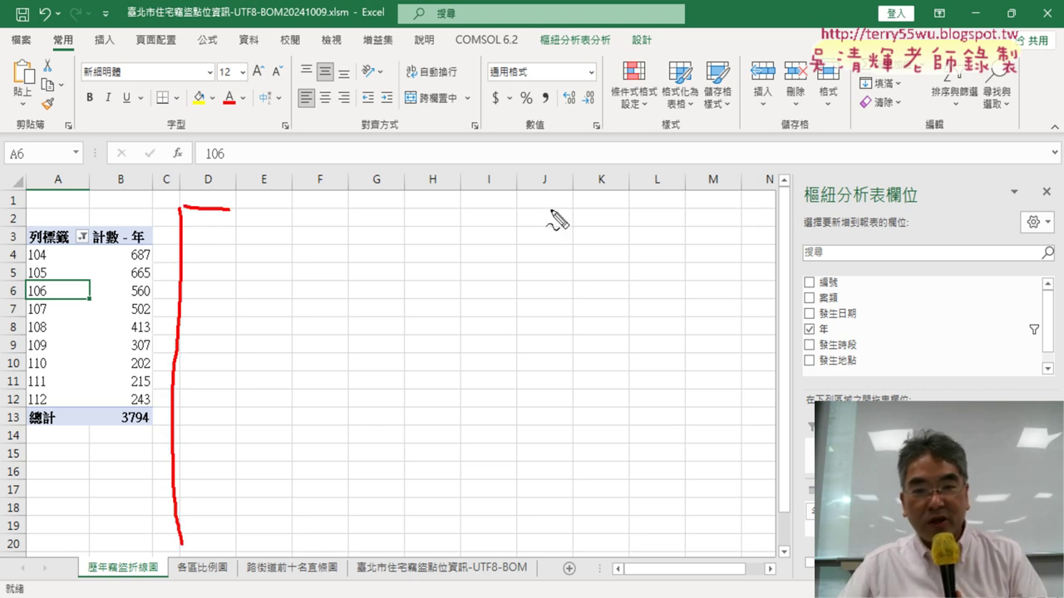
drag(728, 207, 743, 206)
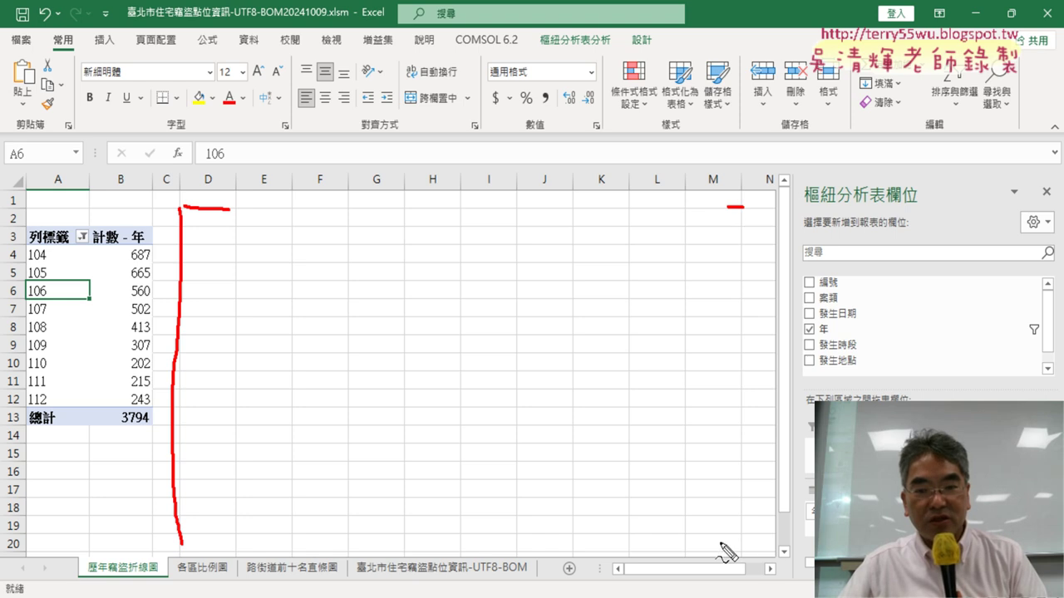
drag(713, 551, 737, 554)
drag(740, 208, 740, 231)
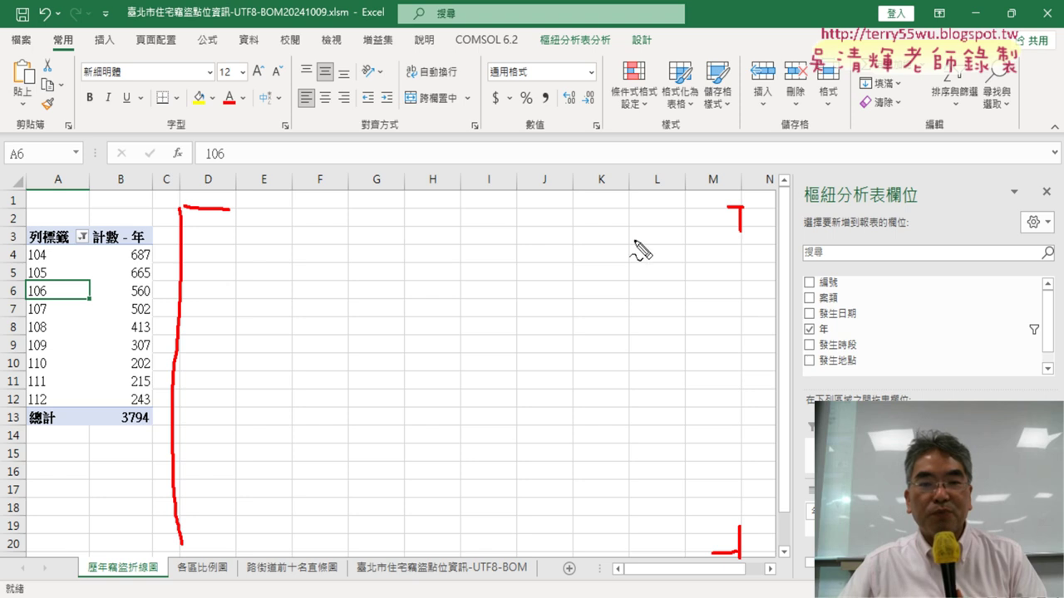
drag(186, 545, 218, 546)
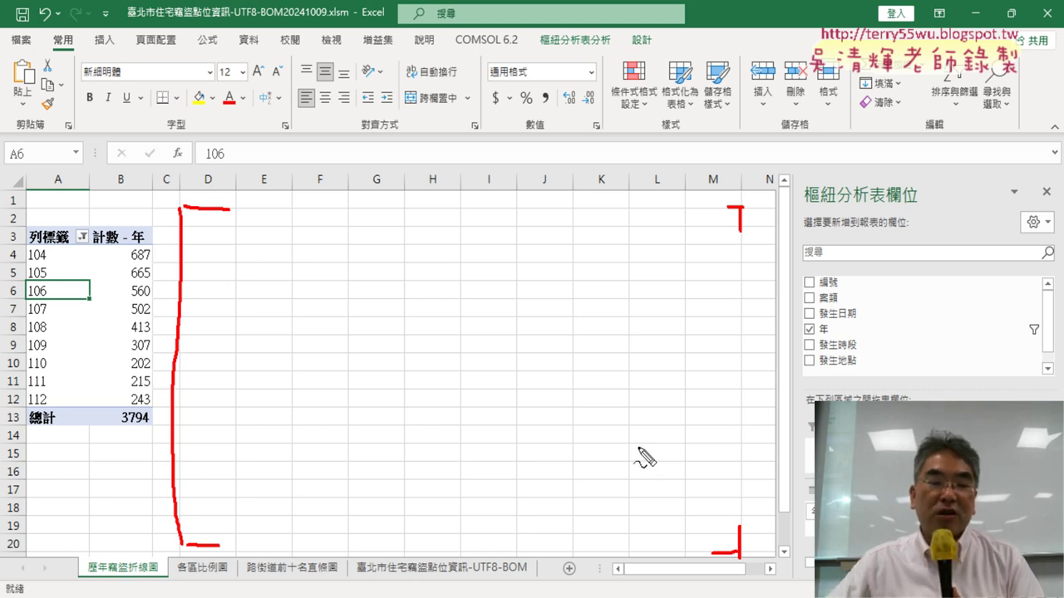
key(e)
key(Escape)
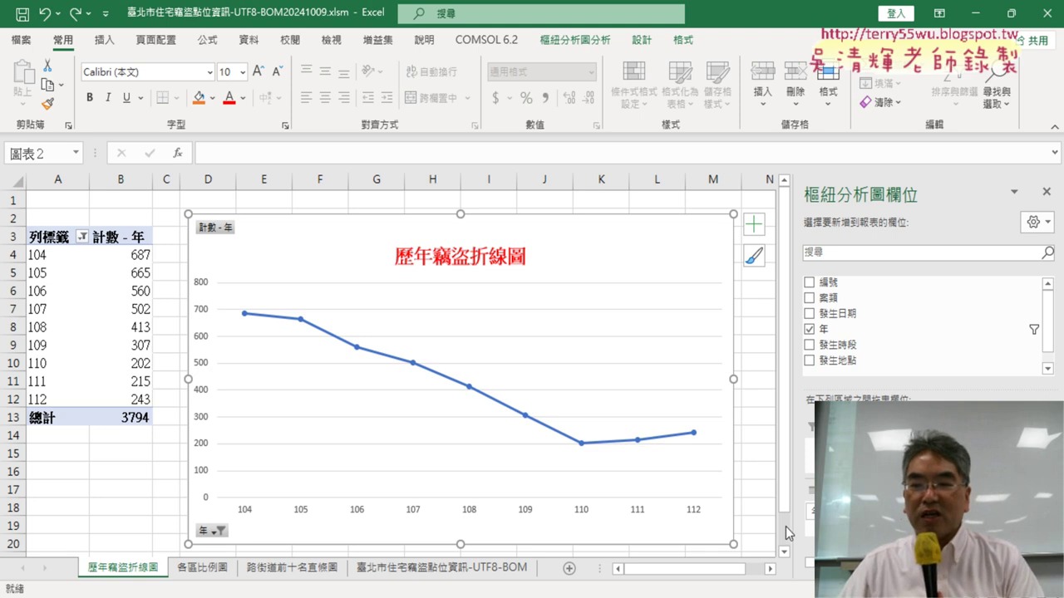
Open the Customize Quick Access Toolbar dropdown in Excel's title bar.
click(771, 569)
click(771, 569)
click(770, 569)
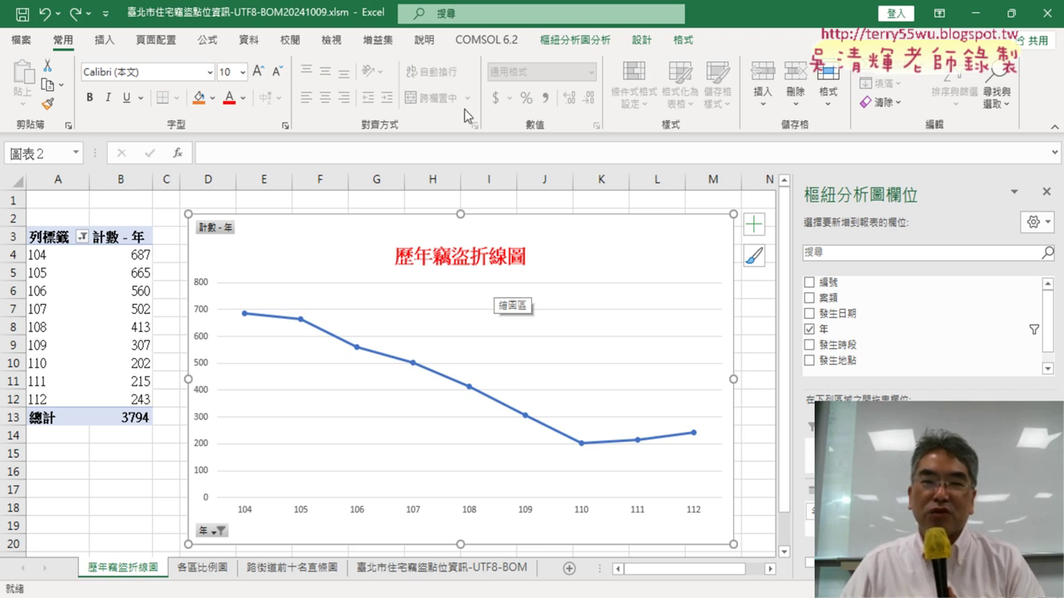
click(106, 14)
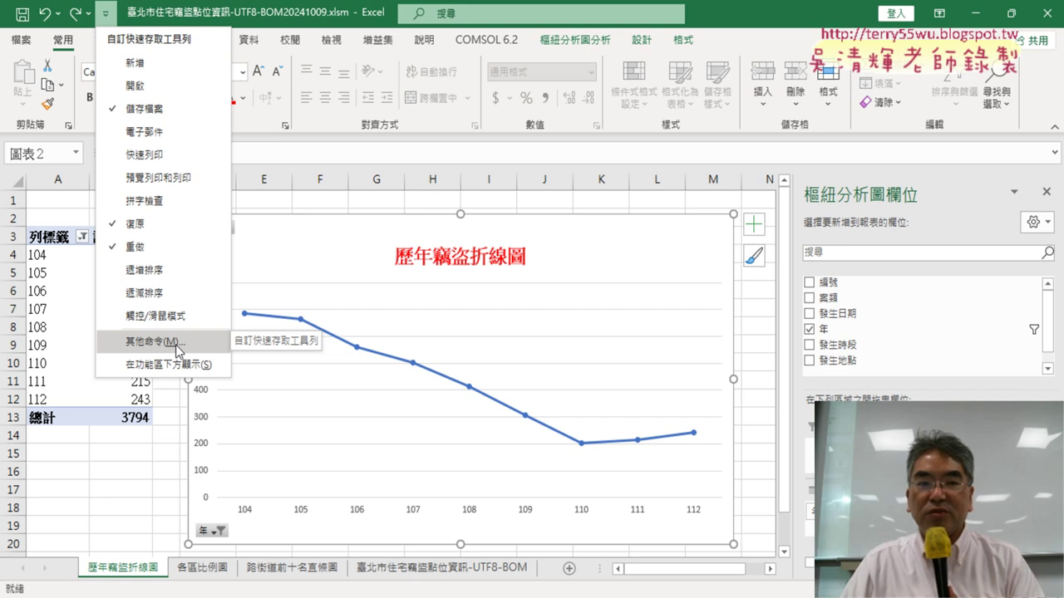
Enable the 開發人員 (Developer) tab under Customize Ribbon and switch to it.
click(155, 342)
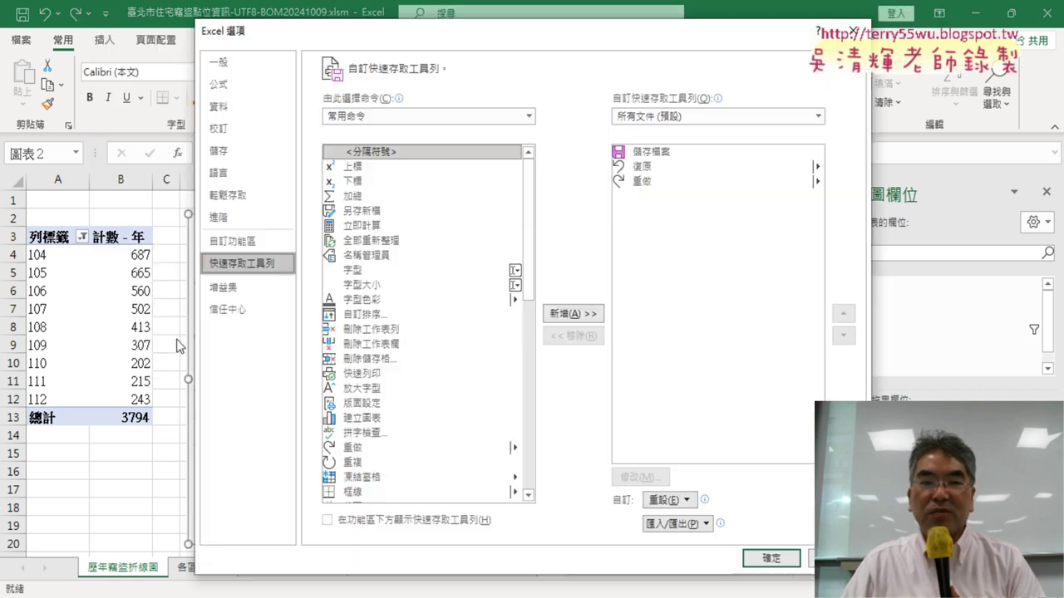
click(234, 242)
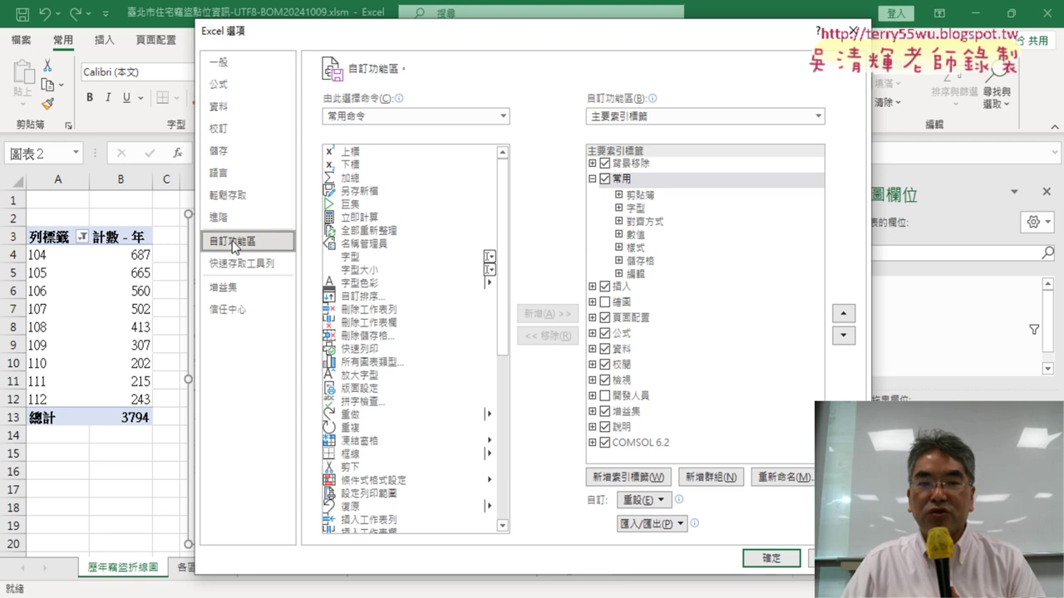
click(605, 397)
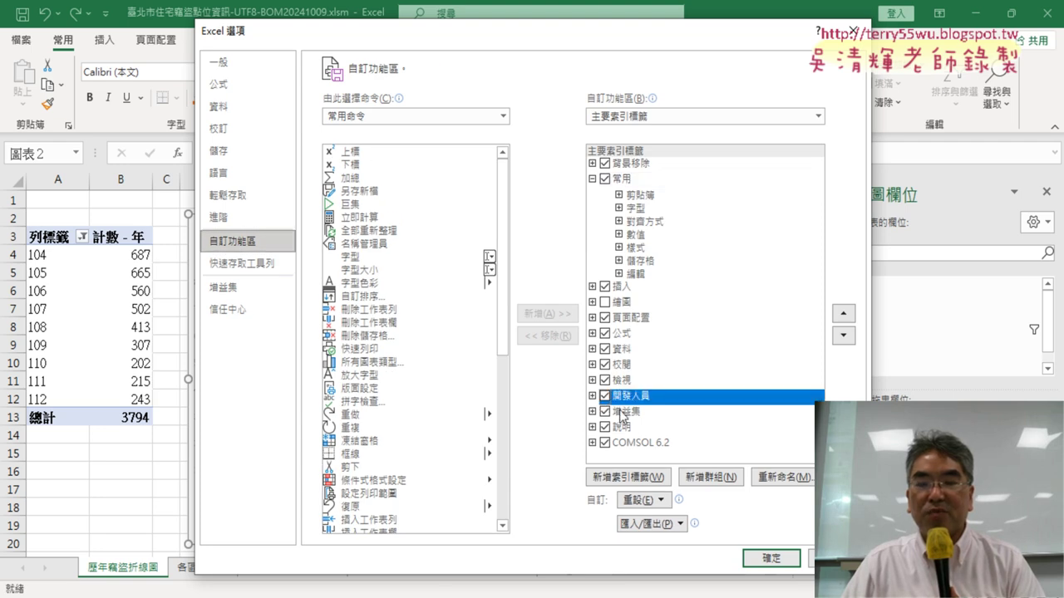
click(780, 562)
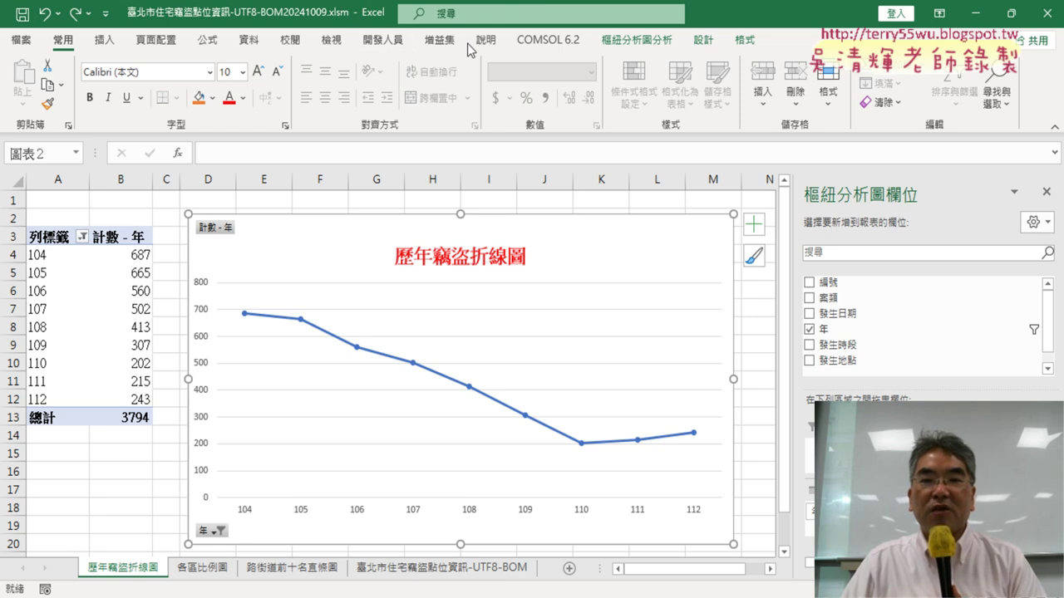
click(389, 42)
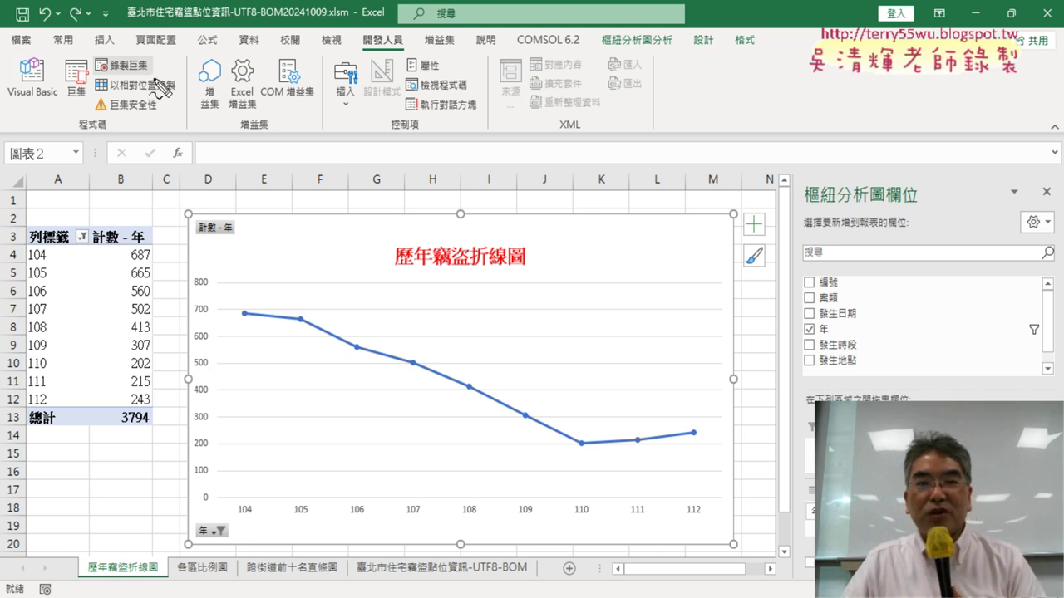
Circle and point an arrow at the macro-recording command, then clear the annotations.
drag(171, 96, 170, 91)
mouse_move(247, 218)
mouse_down()
mouse_move(162, 85)
mouse_move(177, 100)
mouse_up()
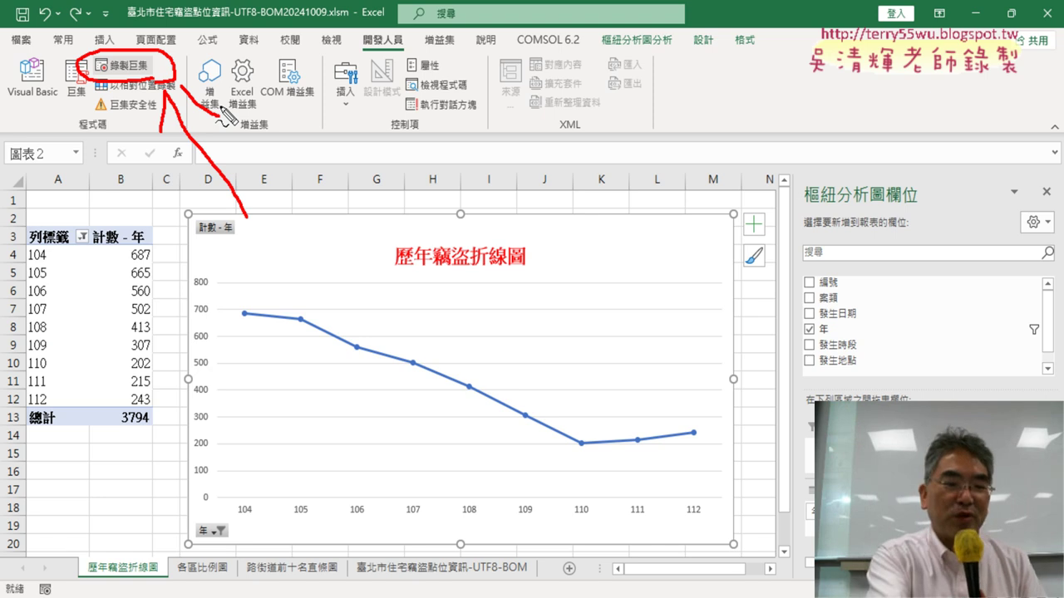
key(Escape)
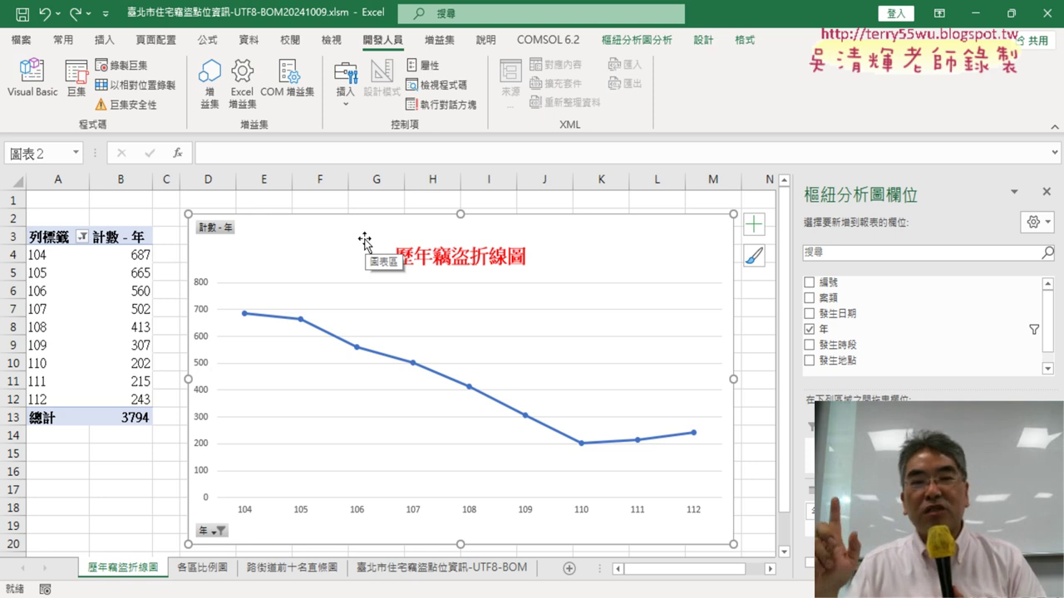
Shift the sheet two columns right and bring up the 臺北市住宅竊盜點位資訊 Google Doc.
click(771, 570)
click(772, 569)
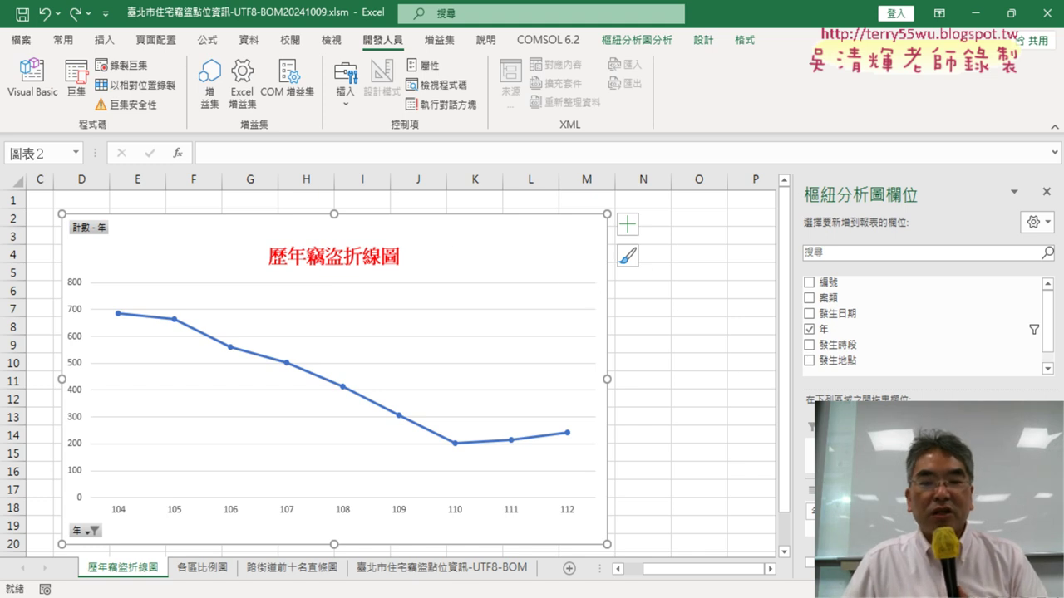
click(415, 531)
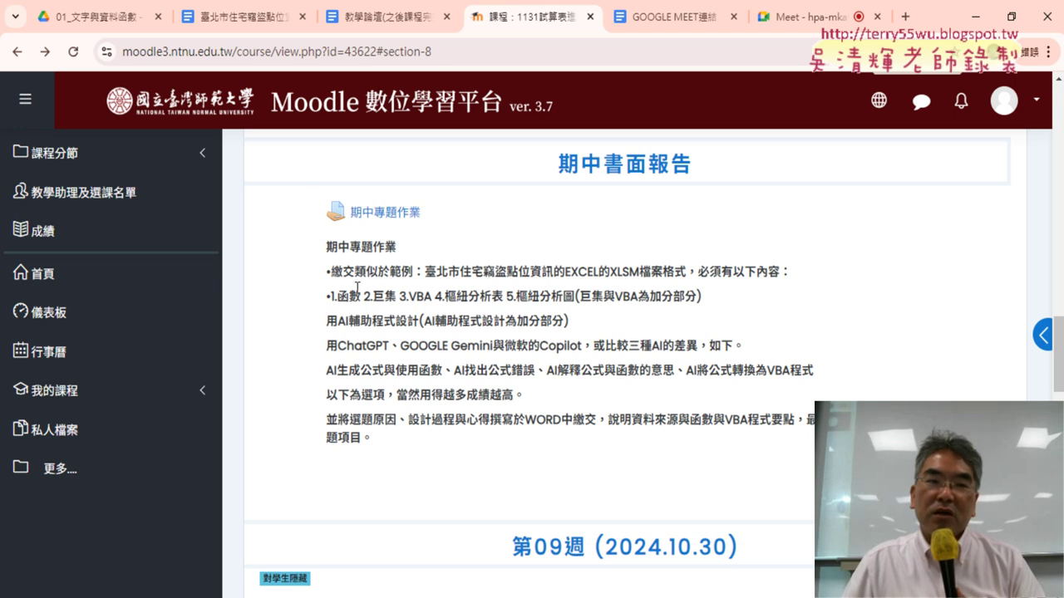
click(241, 17)
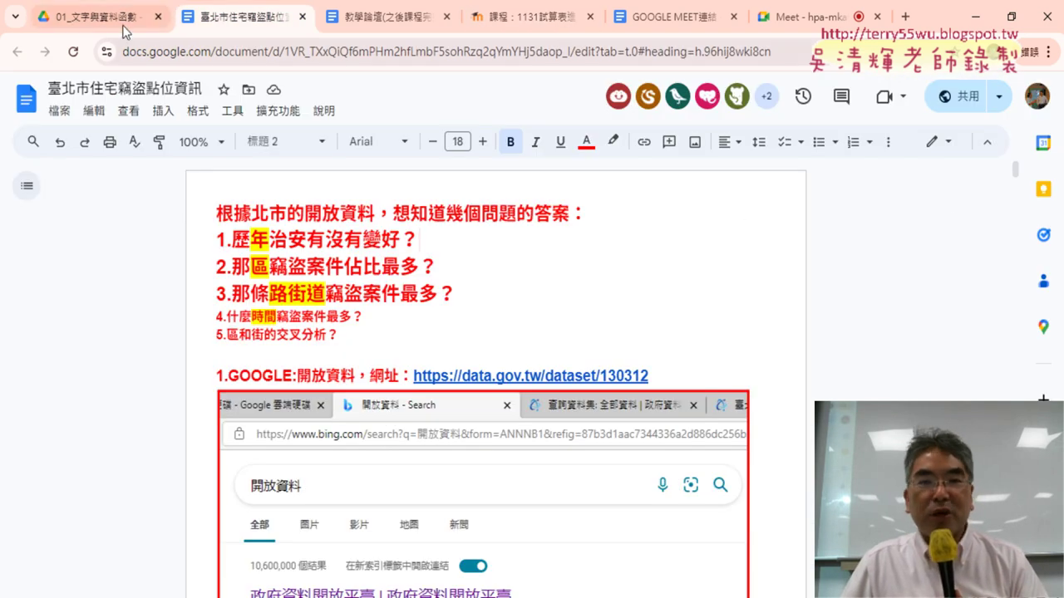
Scroll the burglary notes document down to the yearly line chart section on page 10.
click(95, 17)
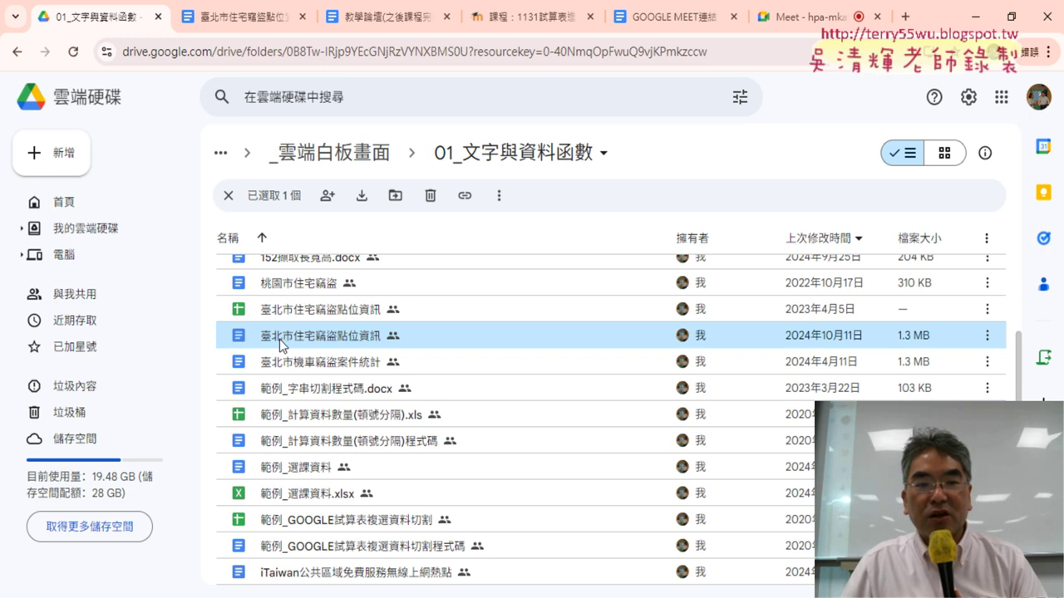
click(241, 17)
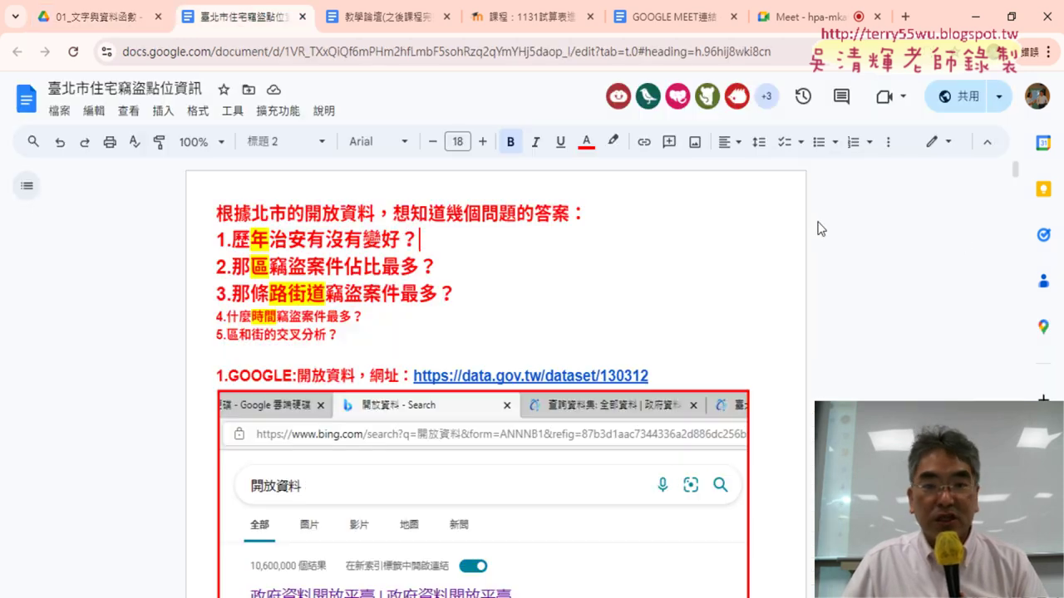
drag(1014, 170, 1018, 409)
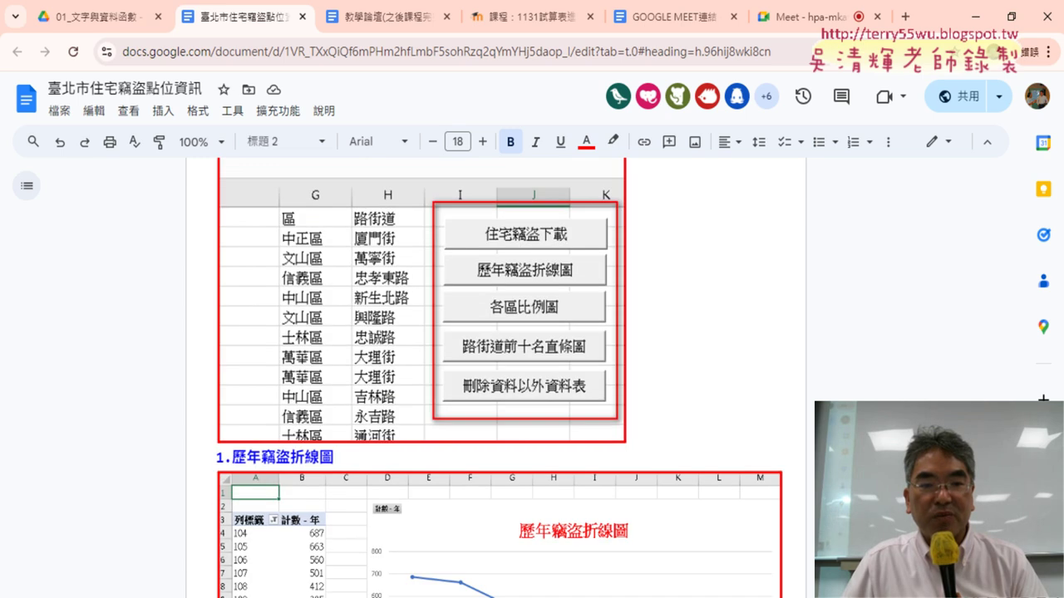
scroll(693, 304, up, 1)
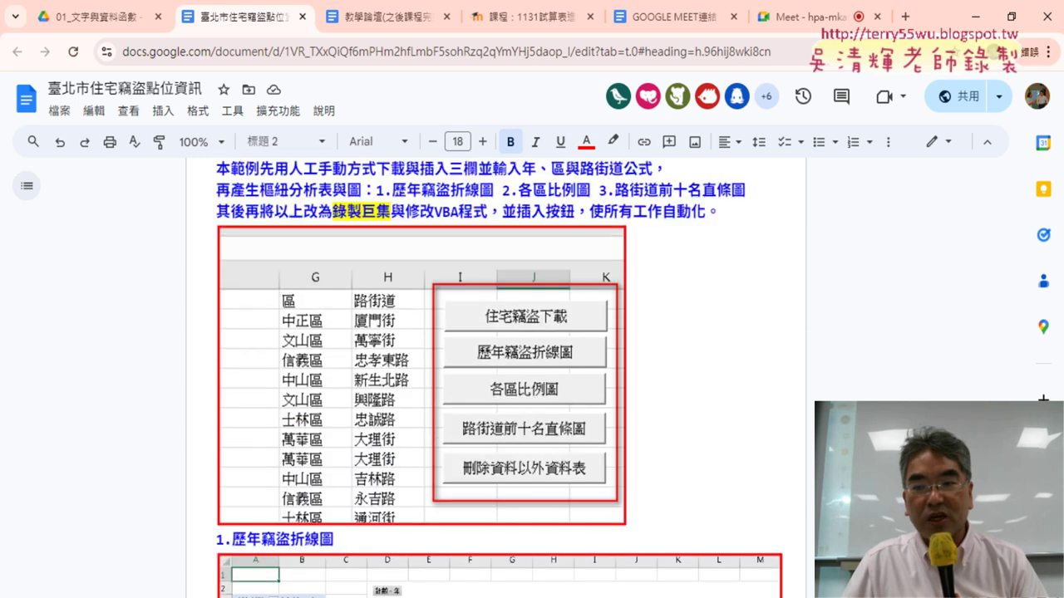
scroll(845, 398, down, 4)
scroll(845, 398, down, 2)
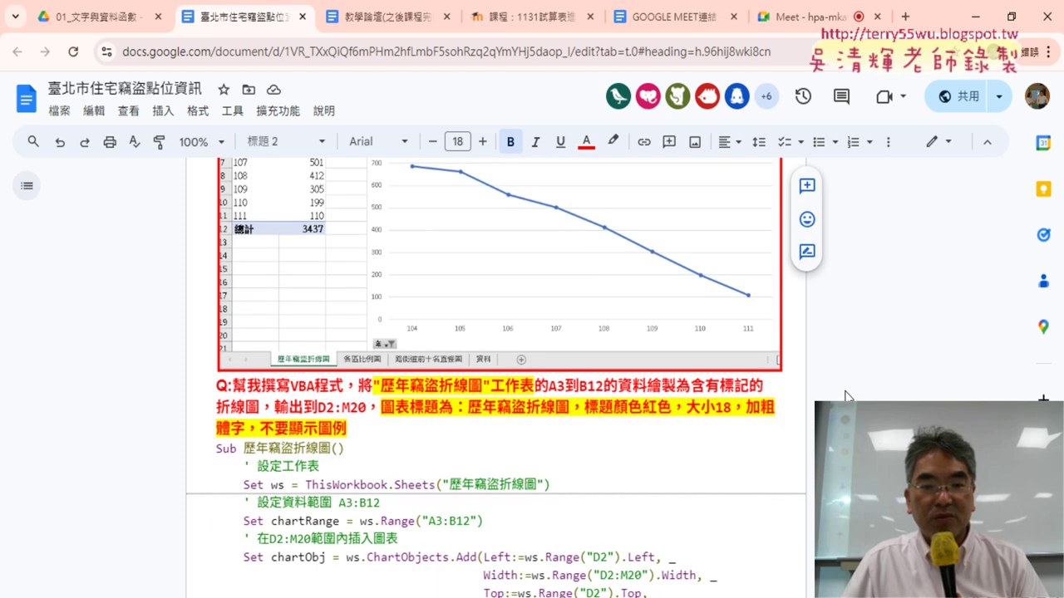
scroll(846, 398, down, 2)
scroll(756, 376, up, 3)
scroll(756, 375, up, 2)
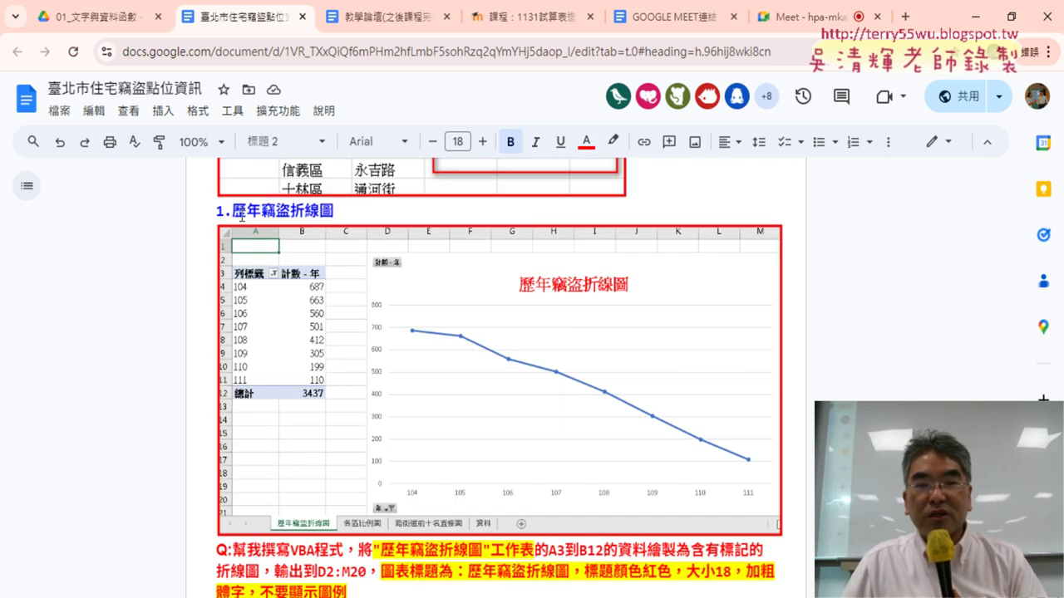
Highlight the 歷年竊盜折線圖 heading, 幫我撰寫VBA程式 and the quoted sheet name, then return to Excel.
mouse_move(234, 214)
mouse_down()
mouse_move(312, 218)
mouse_move(496, 356)
mouse_up()
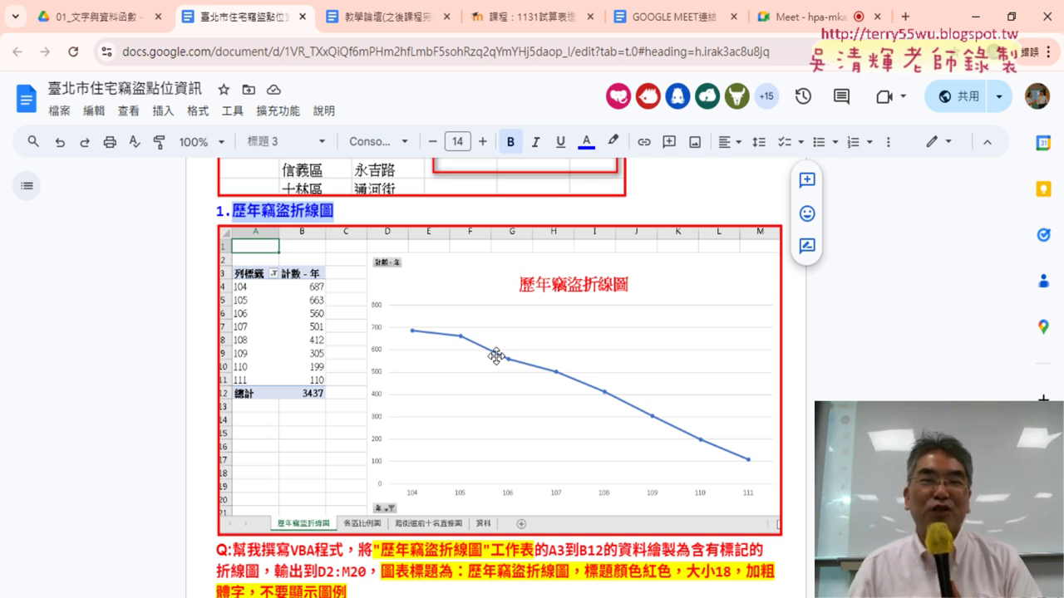
scroll(835, 323, down, 2)
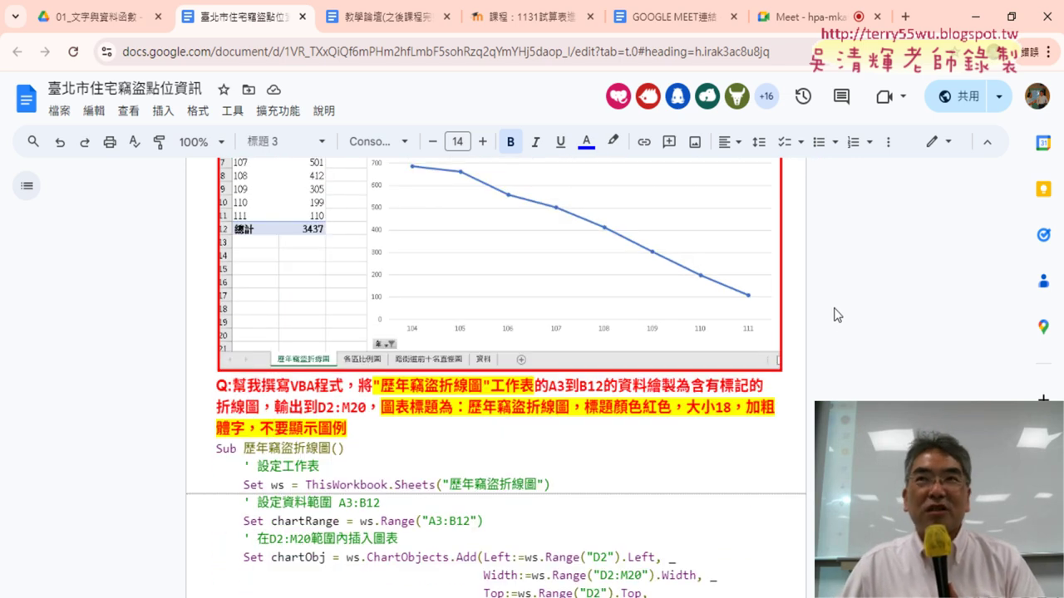
drag(234, 389, 348, 386)
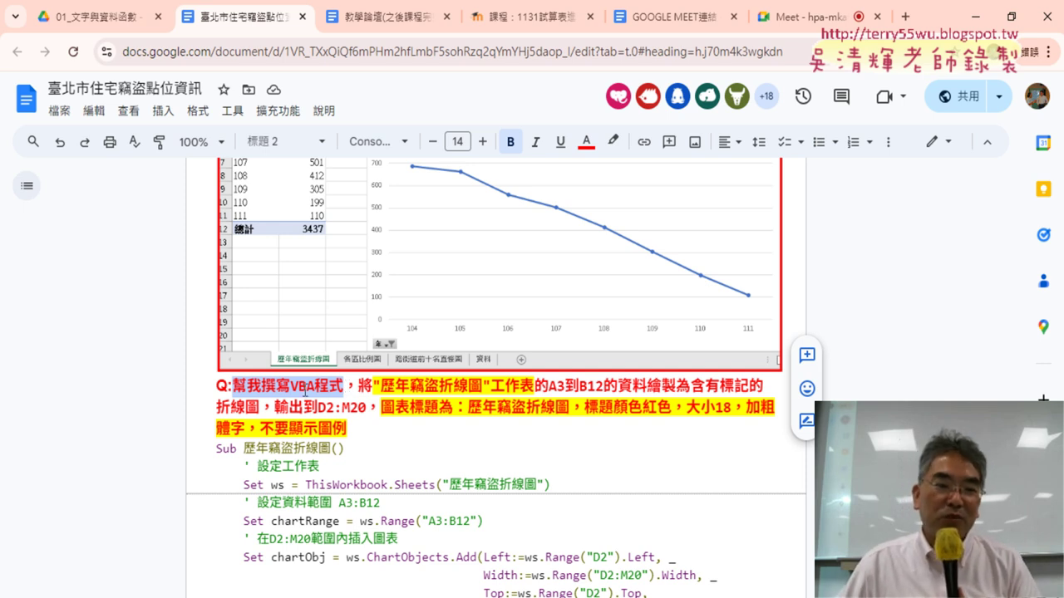
click(299, 396)
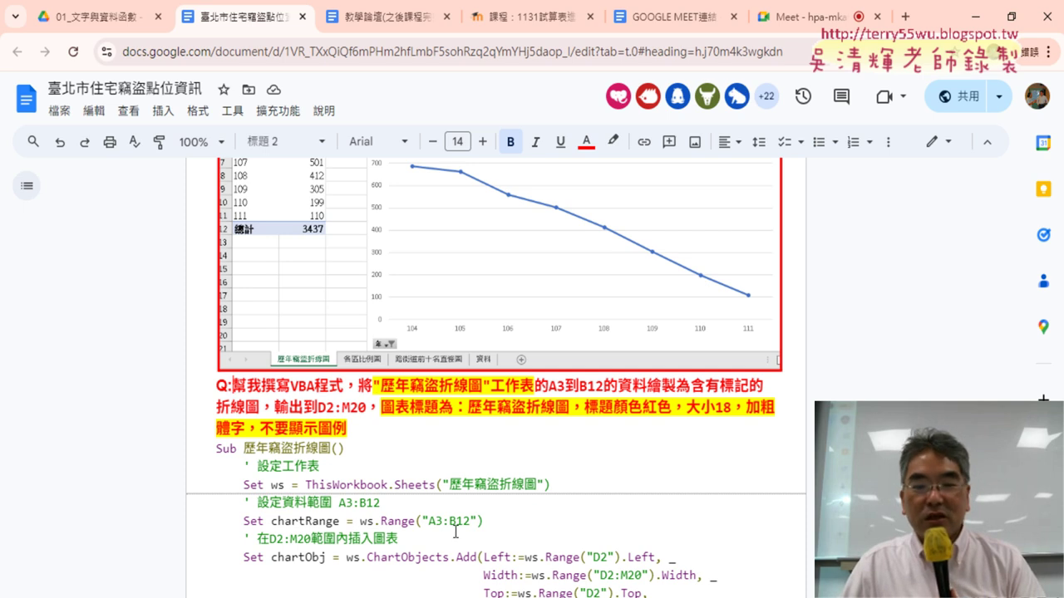
drag(373, 384, 491, 386)
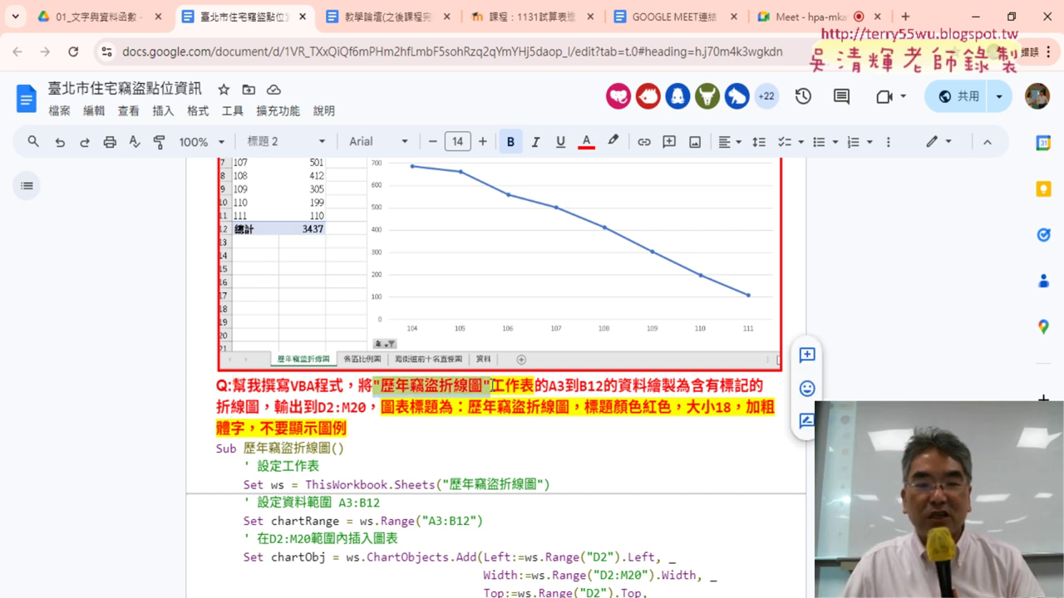
key(alt+Tab)
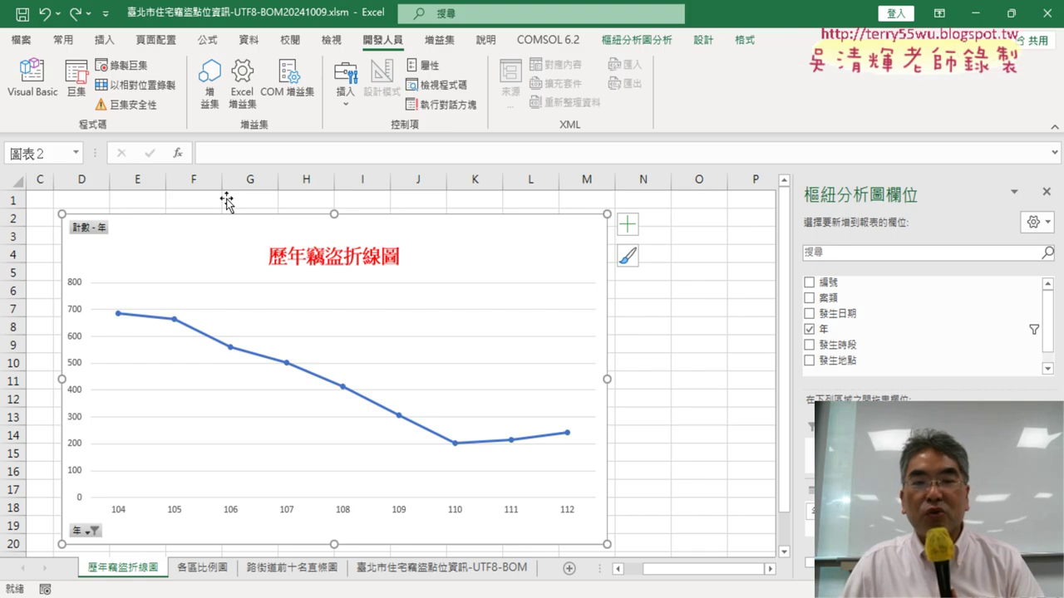
click(209, 569)
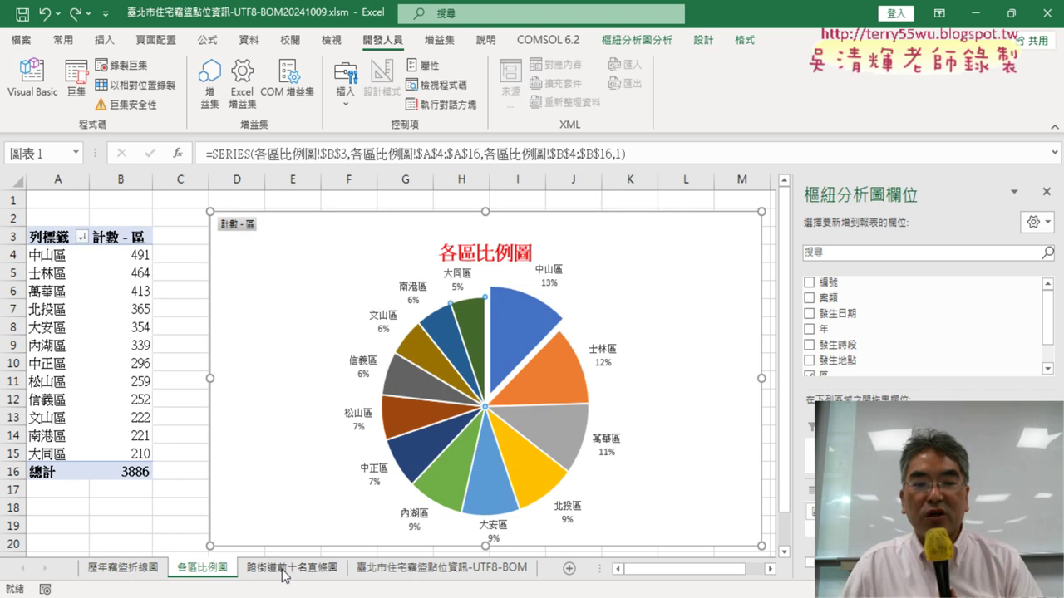
click(286, 568)
click(441, 572)
click(138, 574)
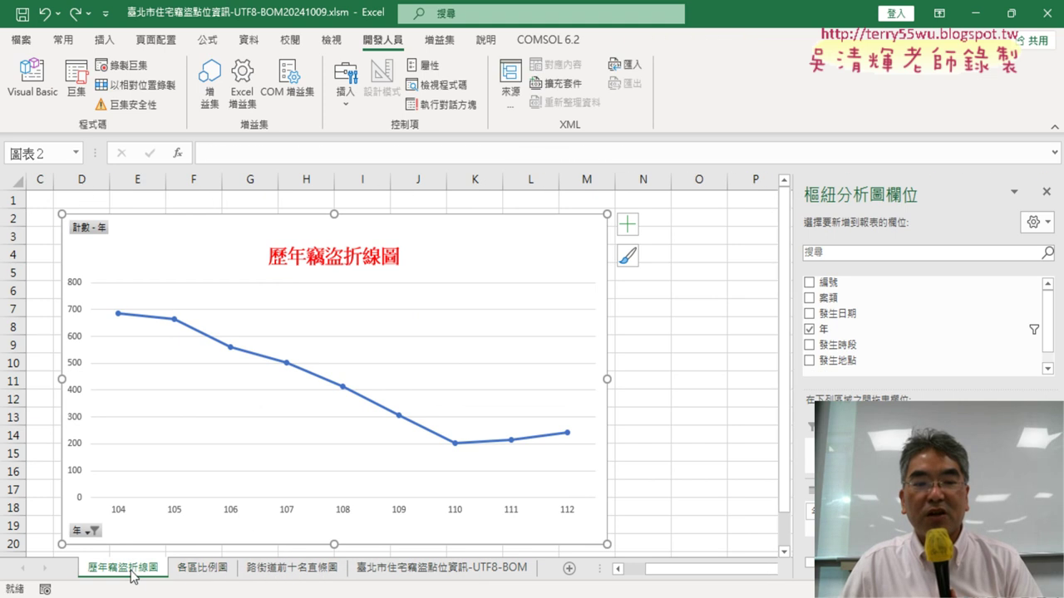
click(199, 572)
click(287, 568)
click(131, 574)
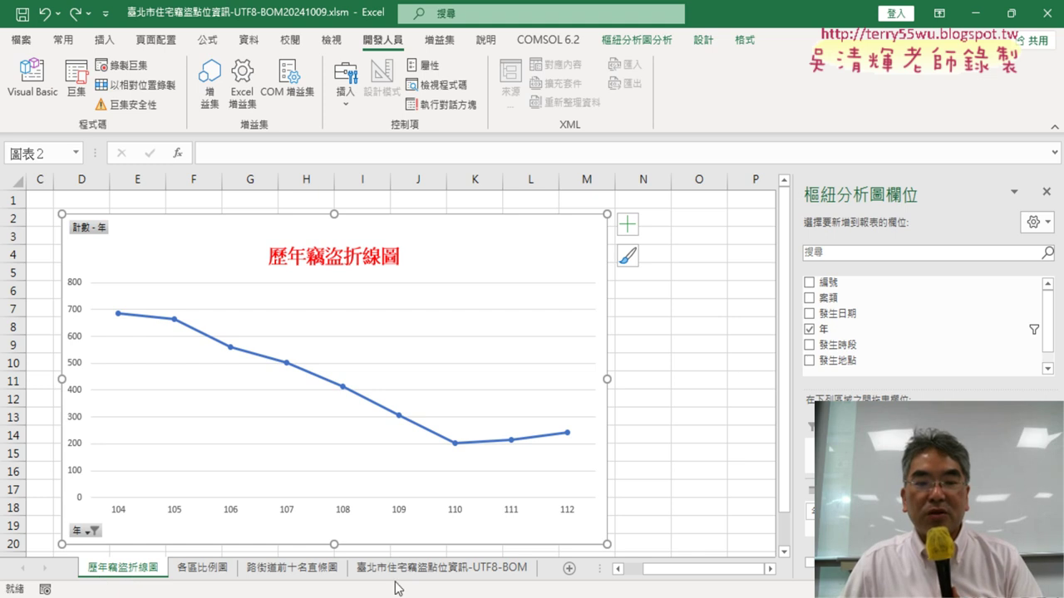
scroll(698, 574, left, 2)
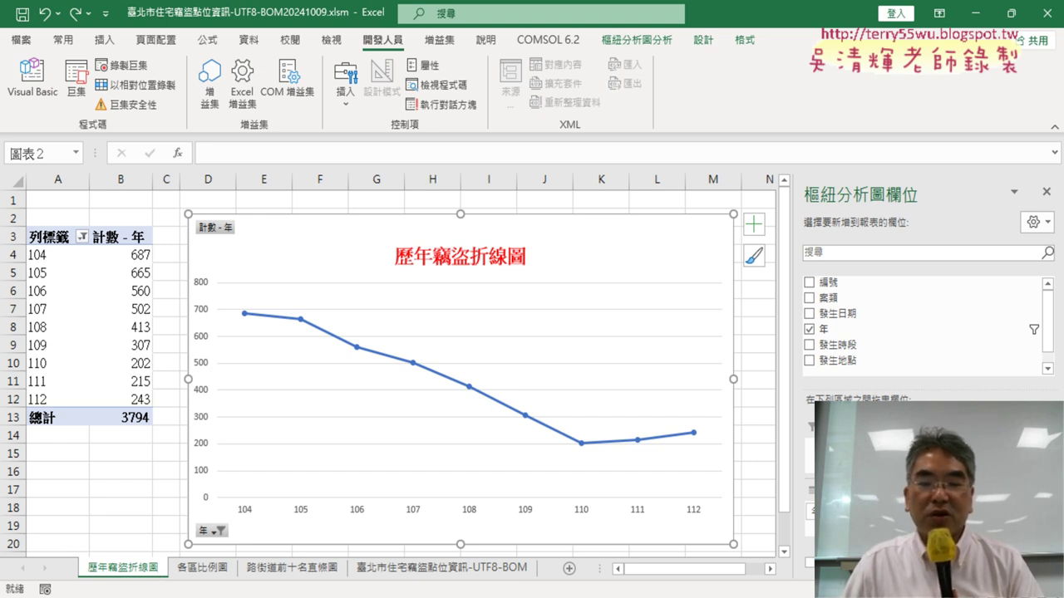
In the Docs prompt, highlight the sheet name 歷年竊盜折線圖 and the range A3到B12.
click(380, 463)
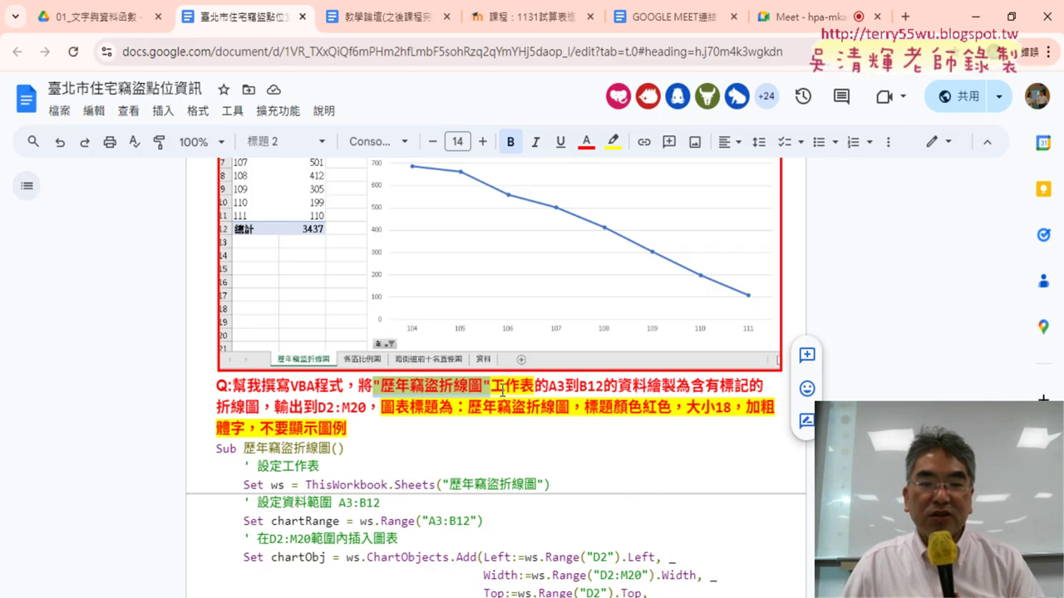
drag(522, 385, 394, 385)
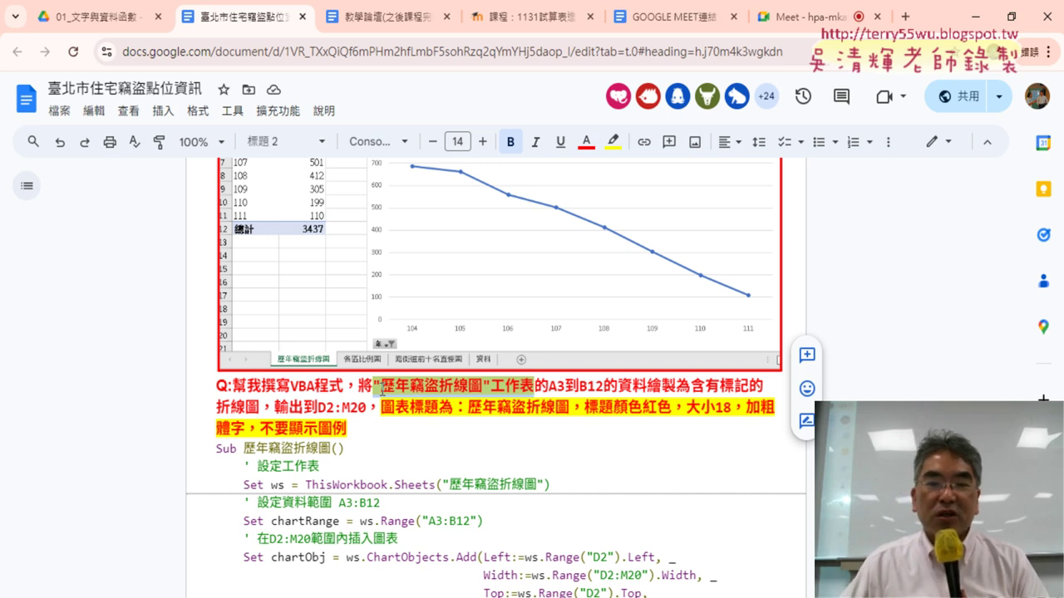
click(415, 387)
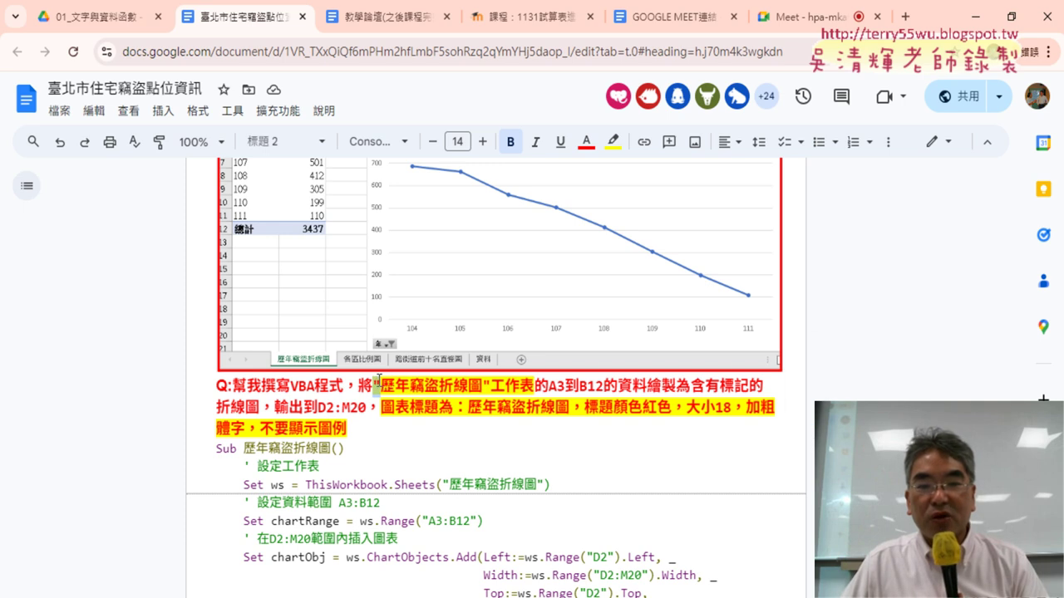
drag(378, 380, 485, 385)
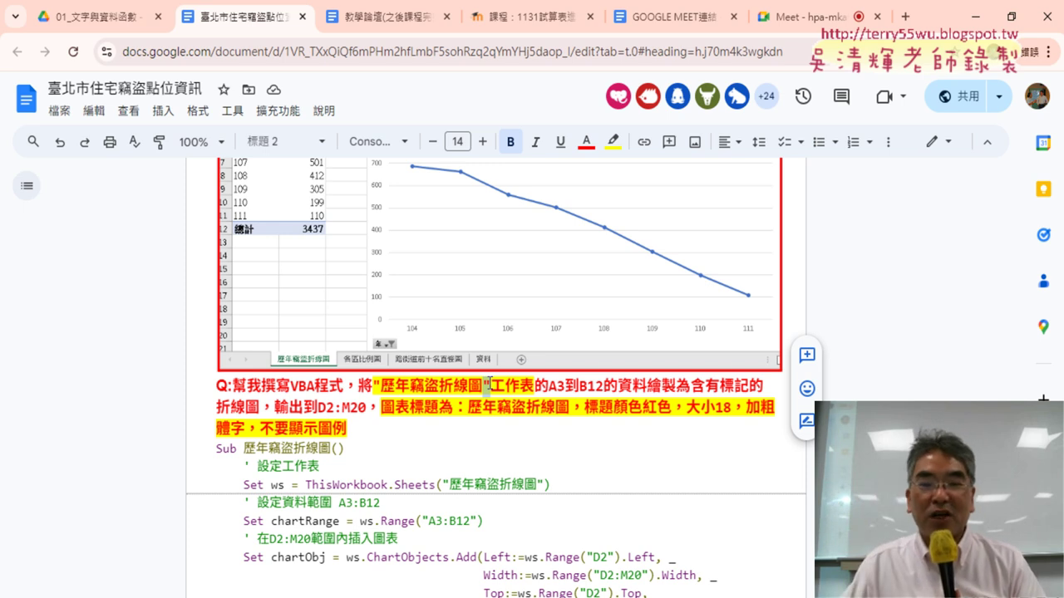
drag(549, 387, 611, 387)
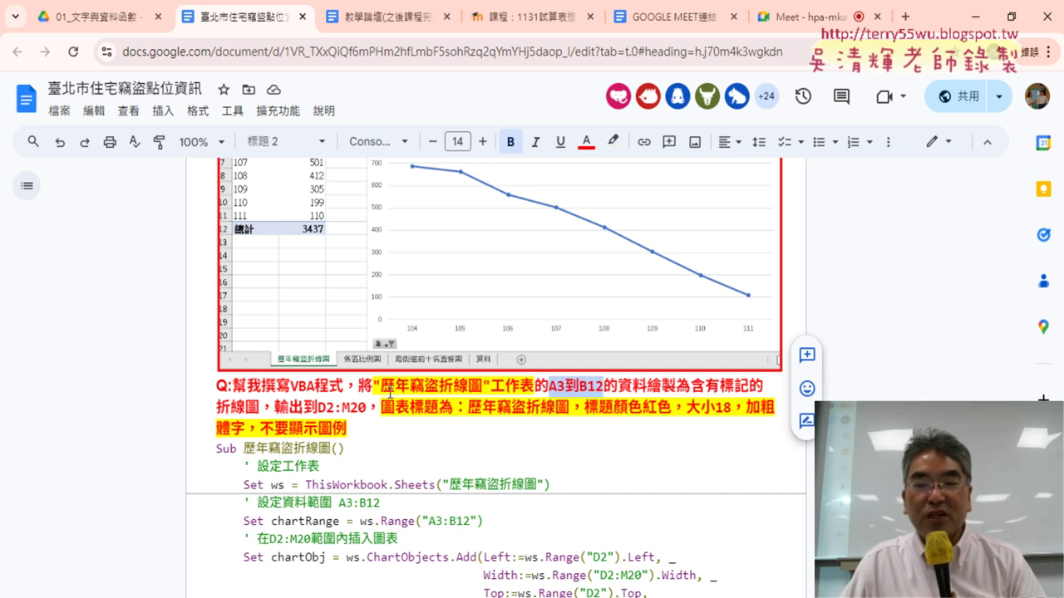
drag(372, 387, 537, 388)
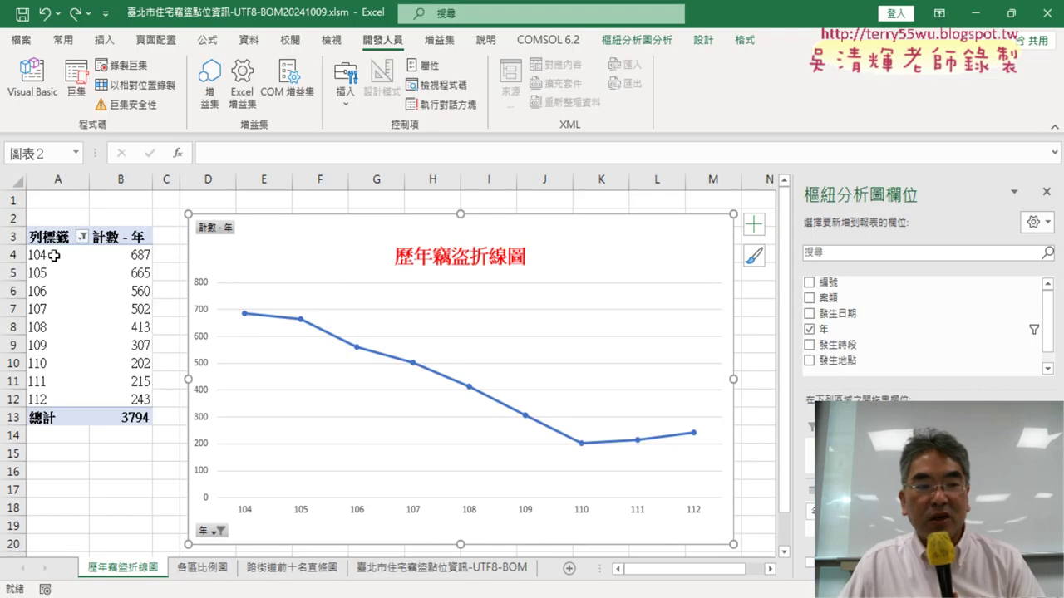
Select the pivot range A3:B12, then go to the Google Docs document that holds the VBA prompt.
click(51, 242)
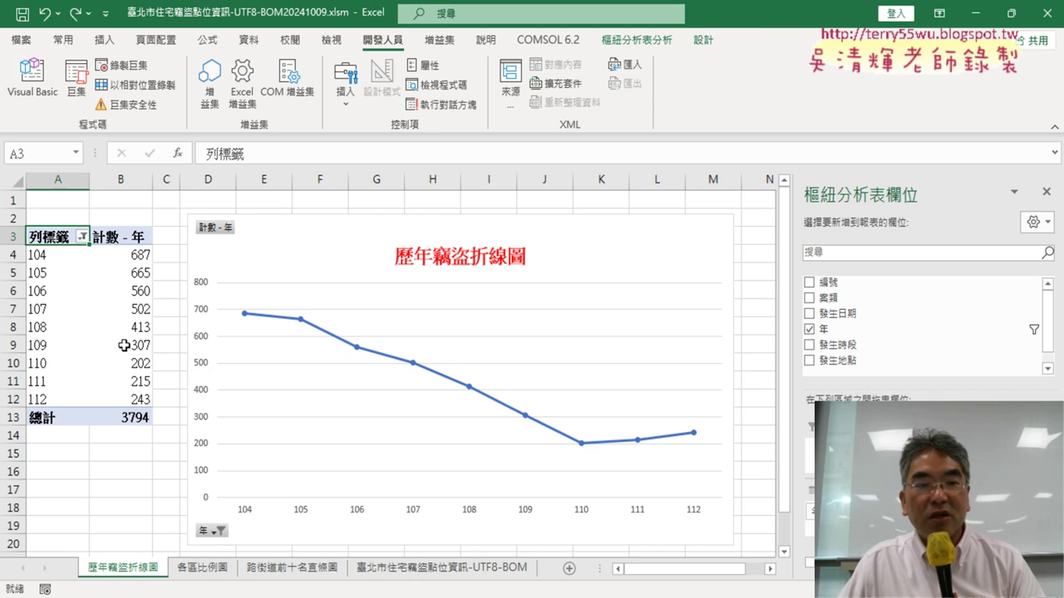
drag(143, 399, 37, 236)
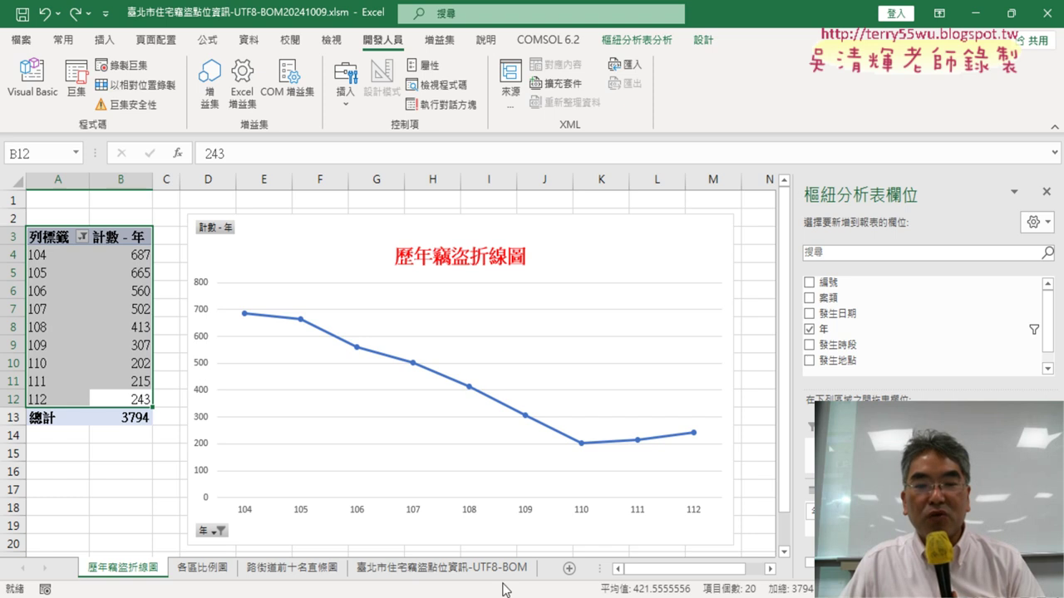
click(390, 540)
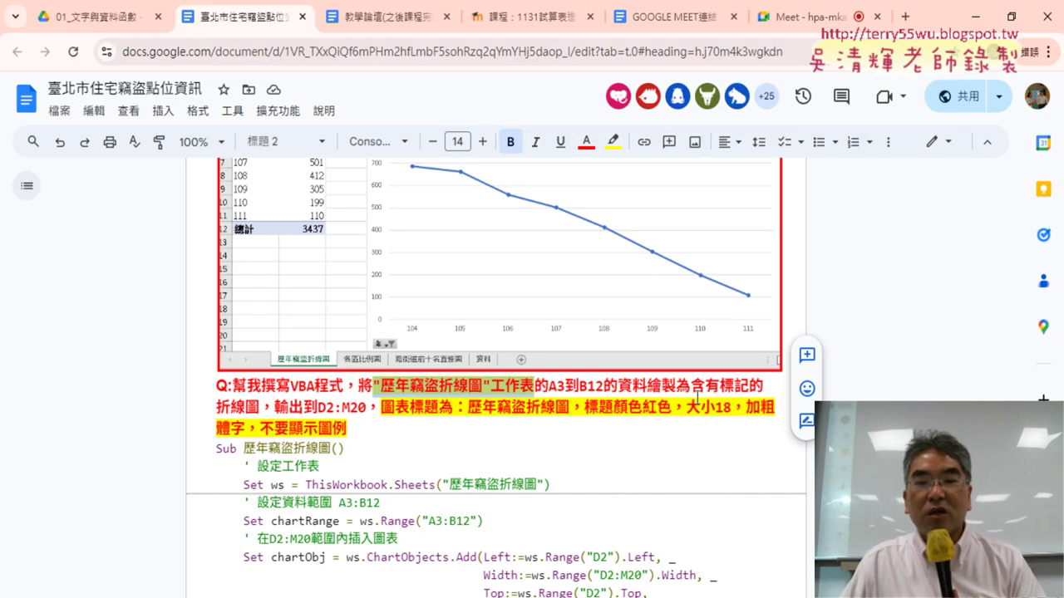
Edit the prompt so it reads 含有資料標記, requesting a line chart with data markers output to D2:M20.
click(647, 386)
drag(647, 386, 691, 386)
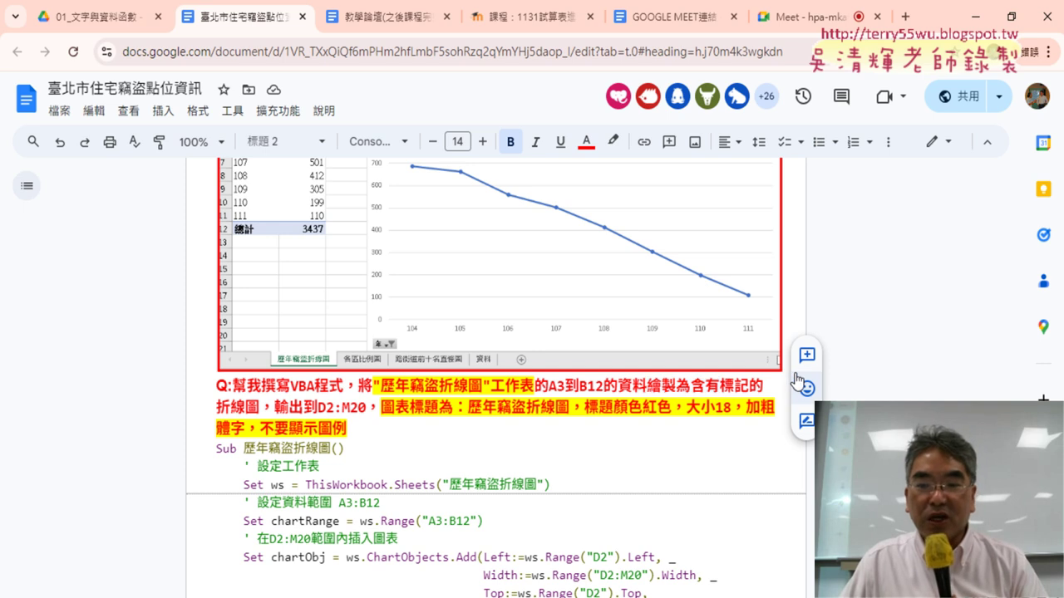
text(ㄤ)
text(標記的)
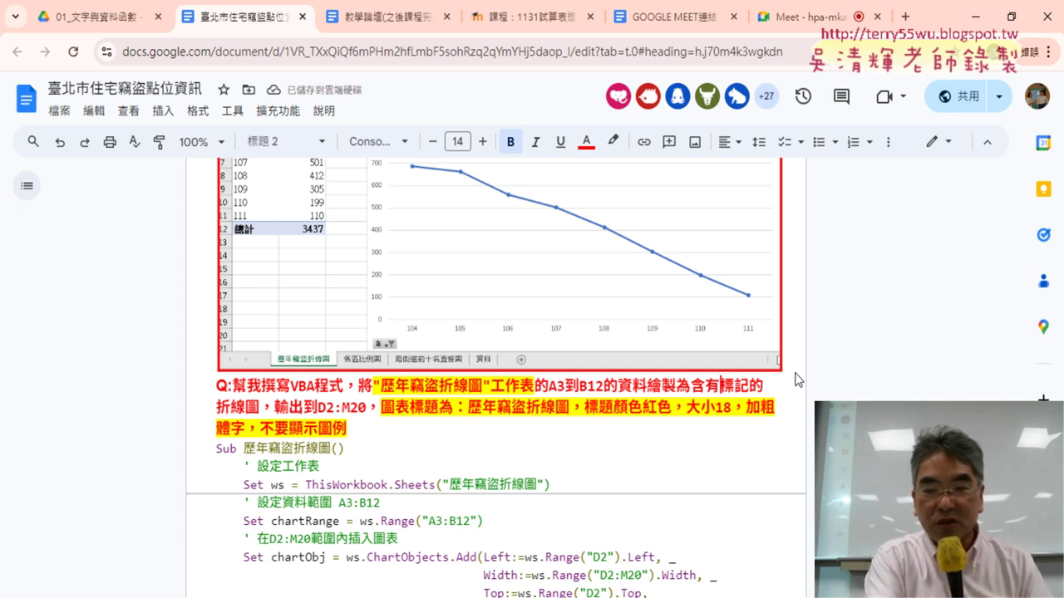
text(ㄗ)
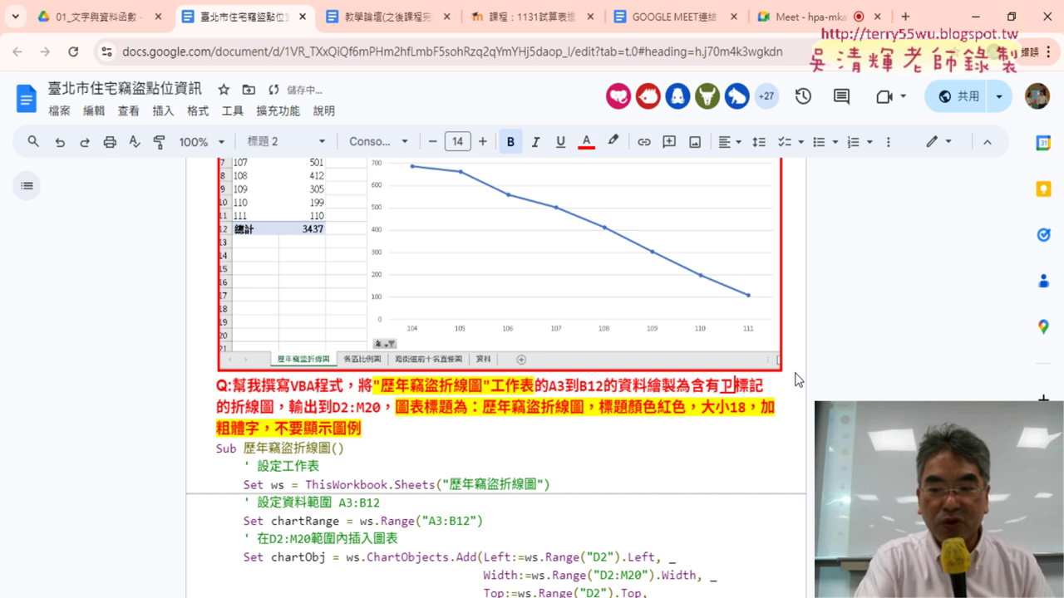
text(ㄌ)
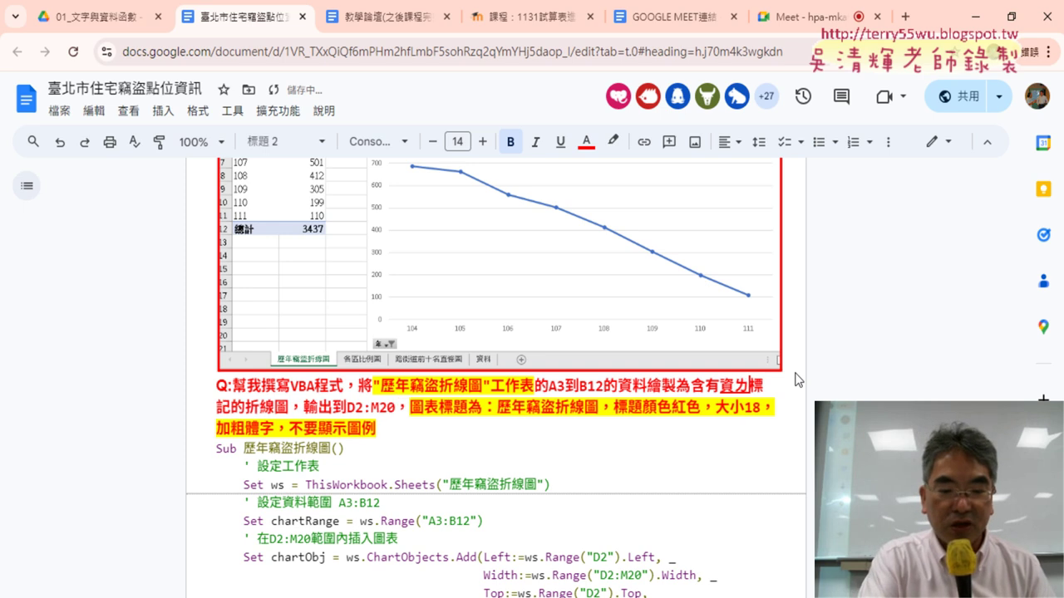
text(ㄧㄠ4)
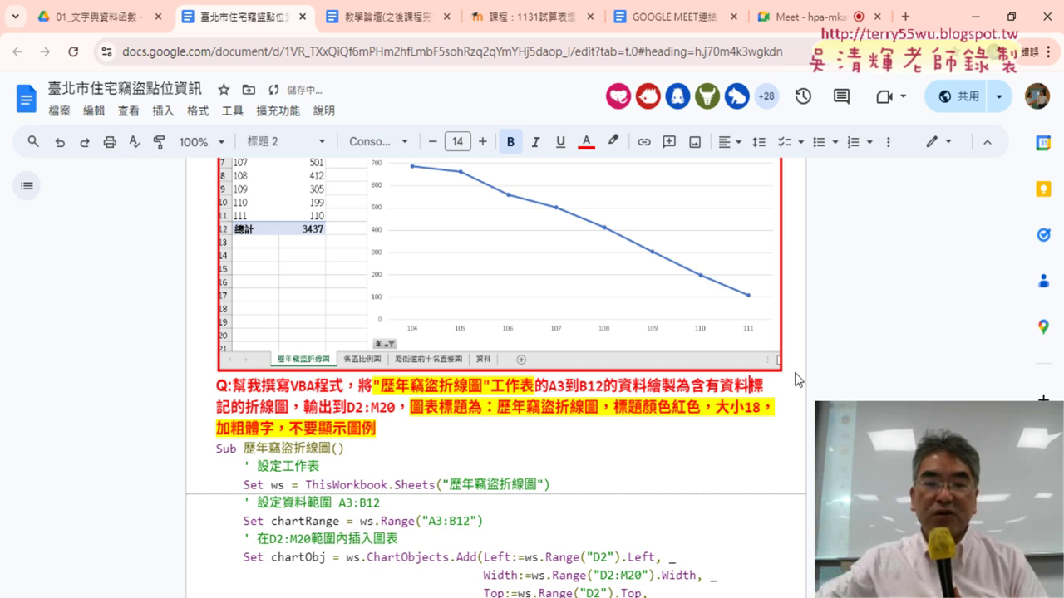
drag(291, 406, 648, 381)
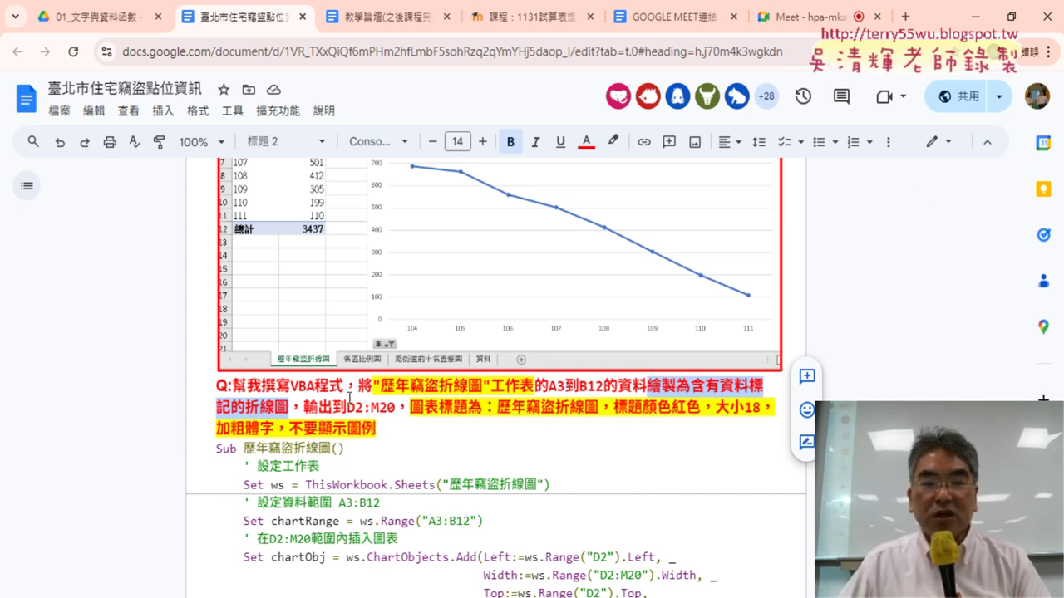
drag(344, 407, 387, 406)
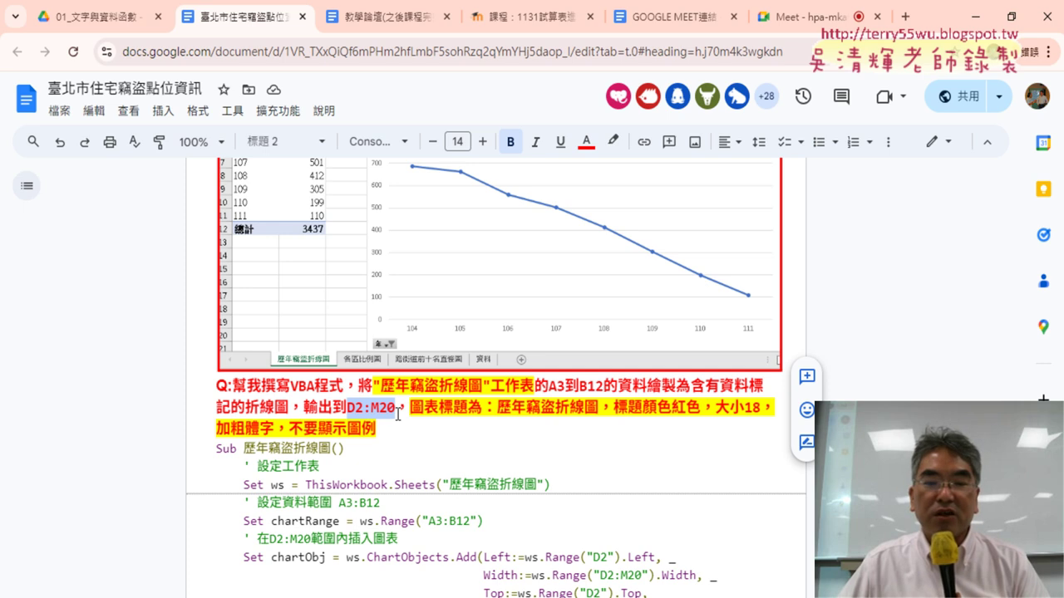
scroll(398, 413, up, 1)
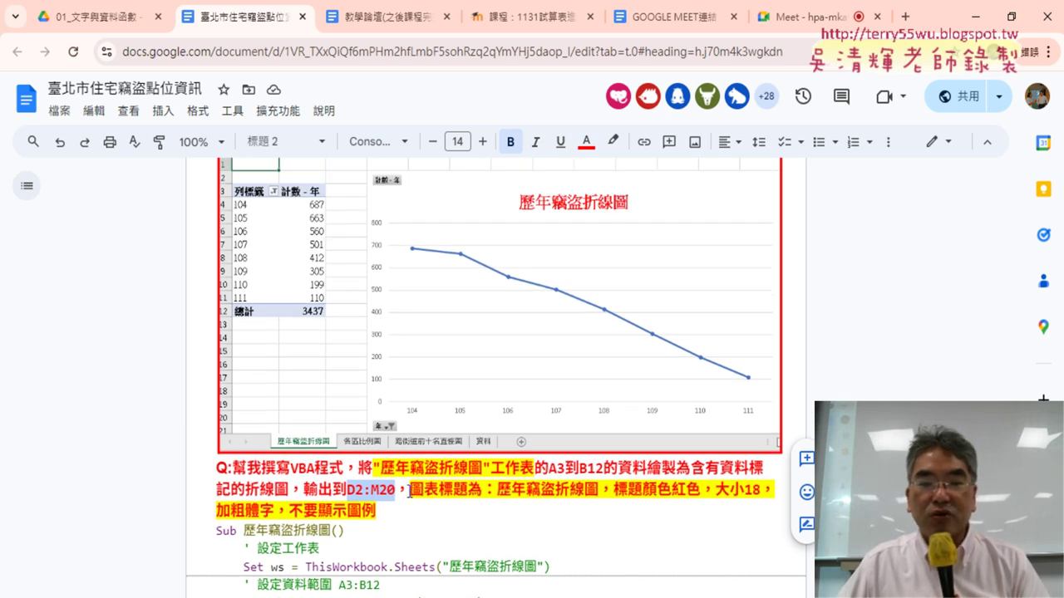
drag(409, 493, 600, 491)
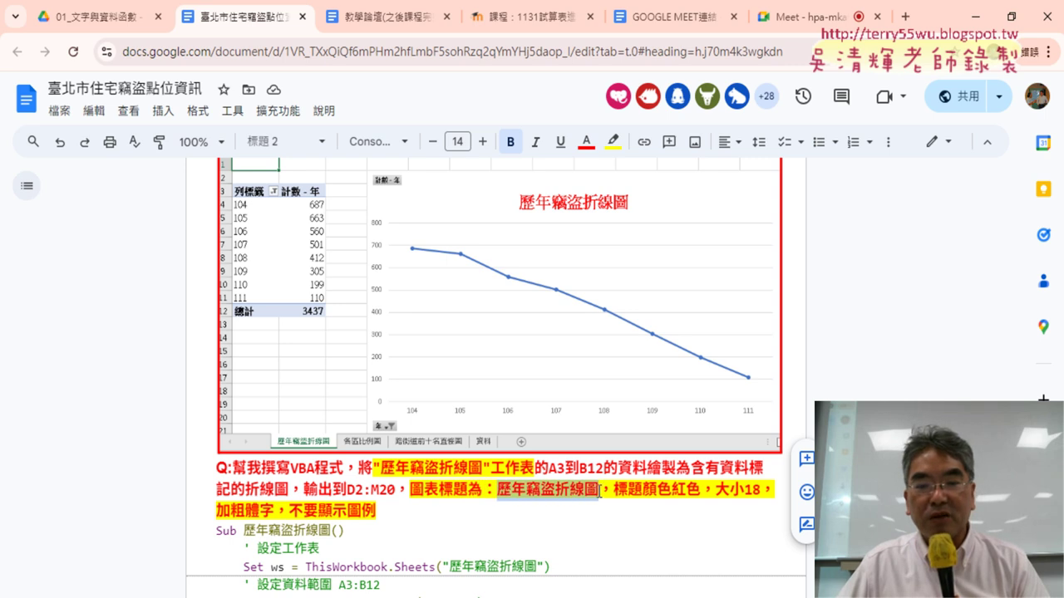
click(666, 486)
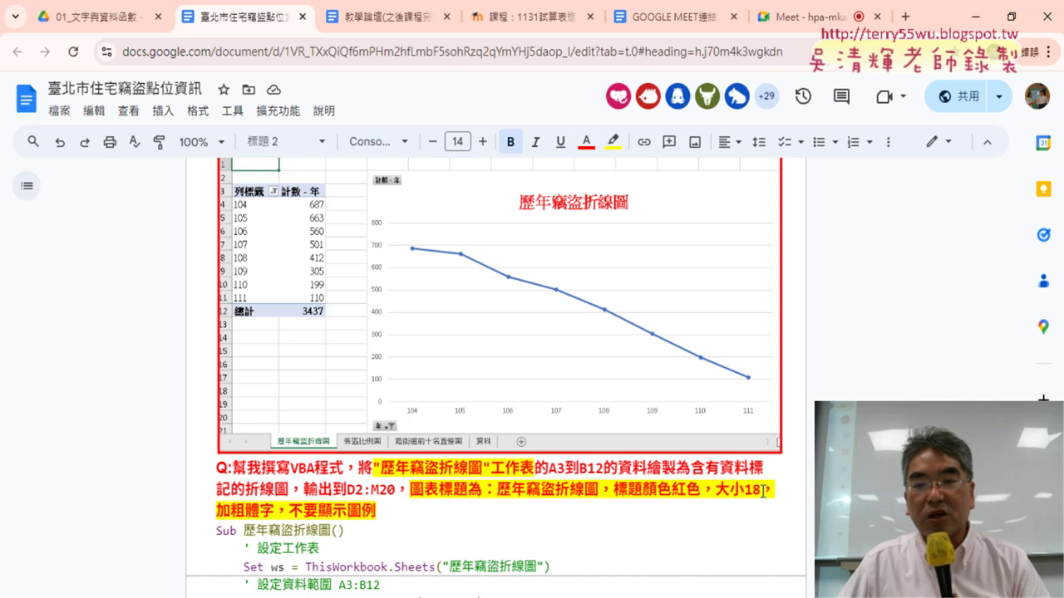
drag(763, 491, 715, 491)
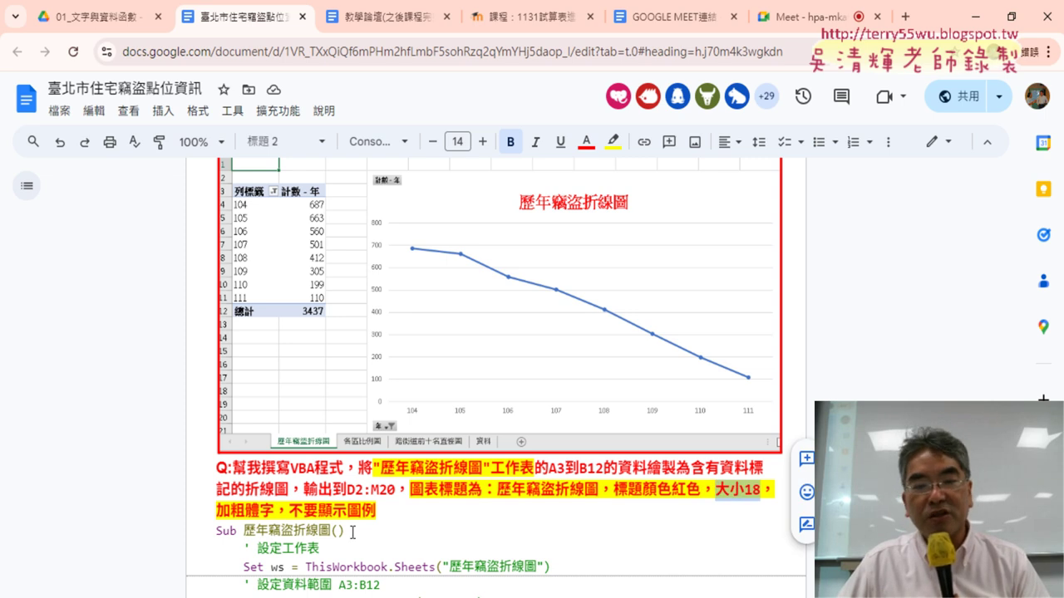
drag(275, 511, 217, 511)
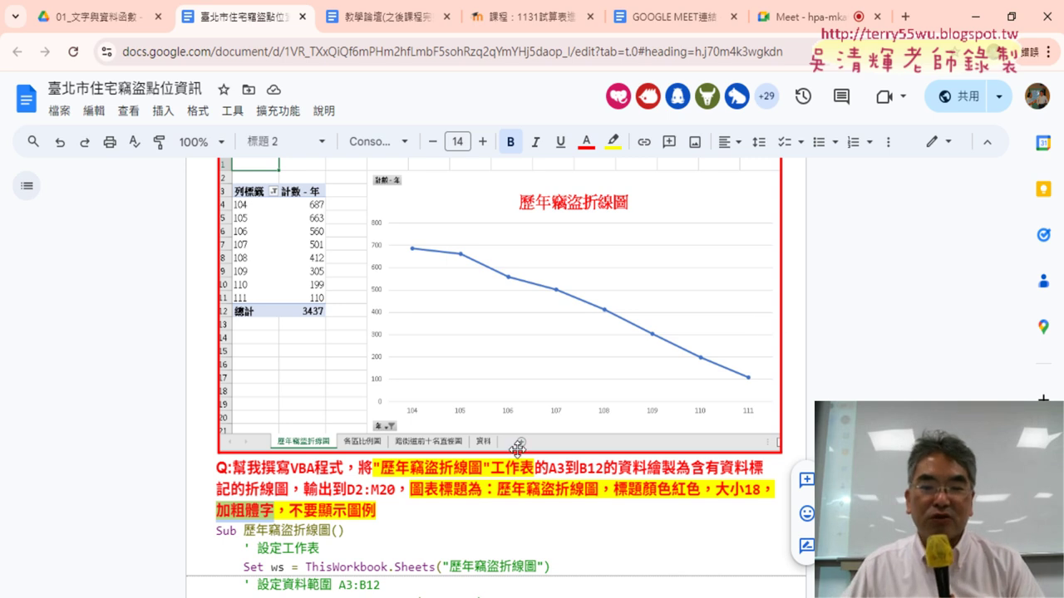
drag(385, 511, 234, 470)
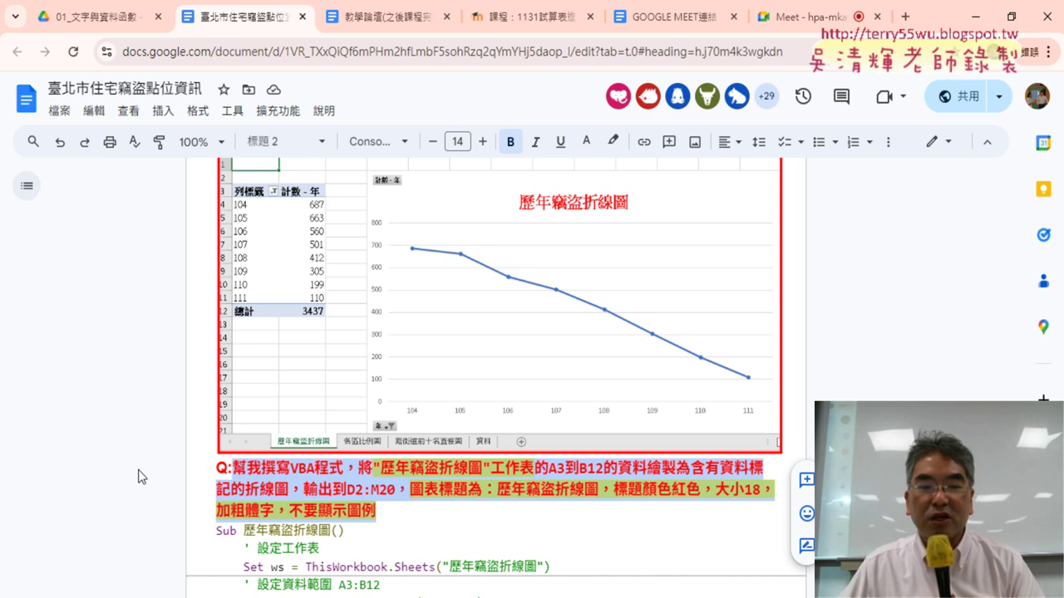
scroll(99, 465, down, 1)
scroll(99, 465, down, 1)
scroll(99, 465, down, 2)
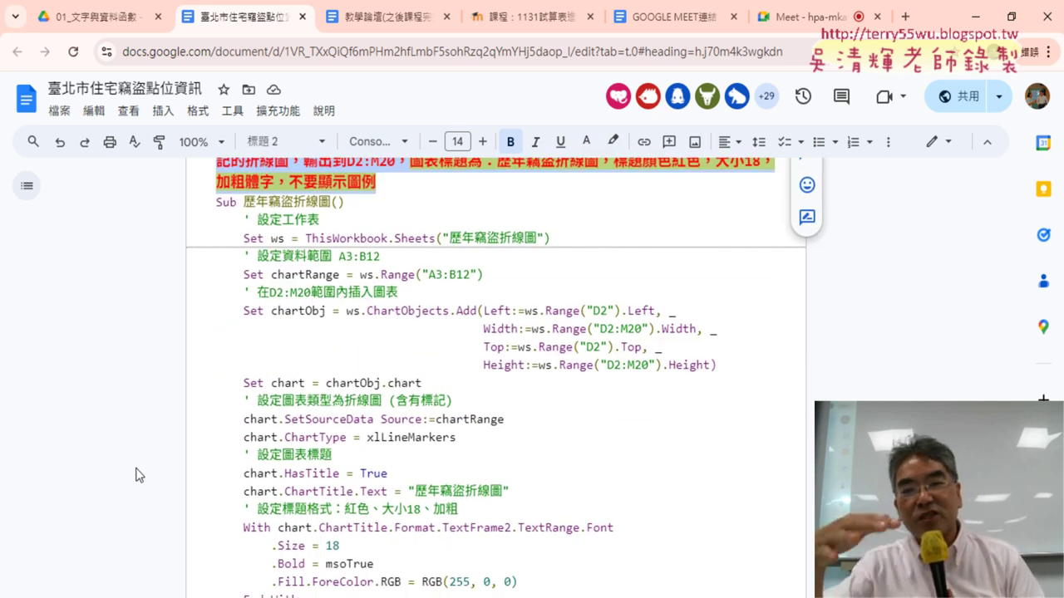
scroll(209, 468, up, 1)
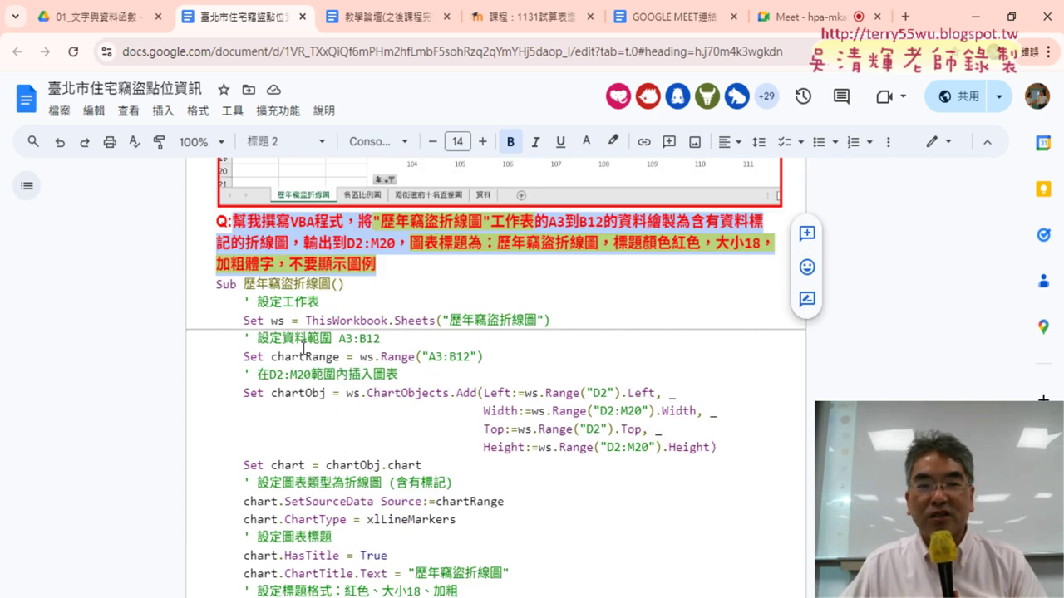
drag(379, 265, 236, 215)
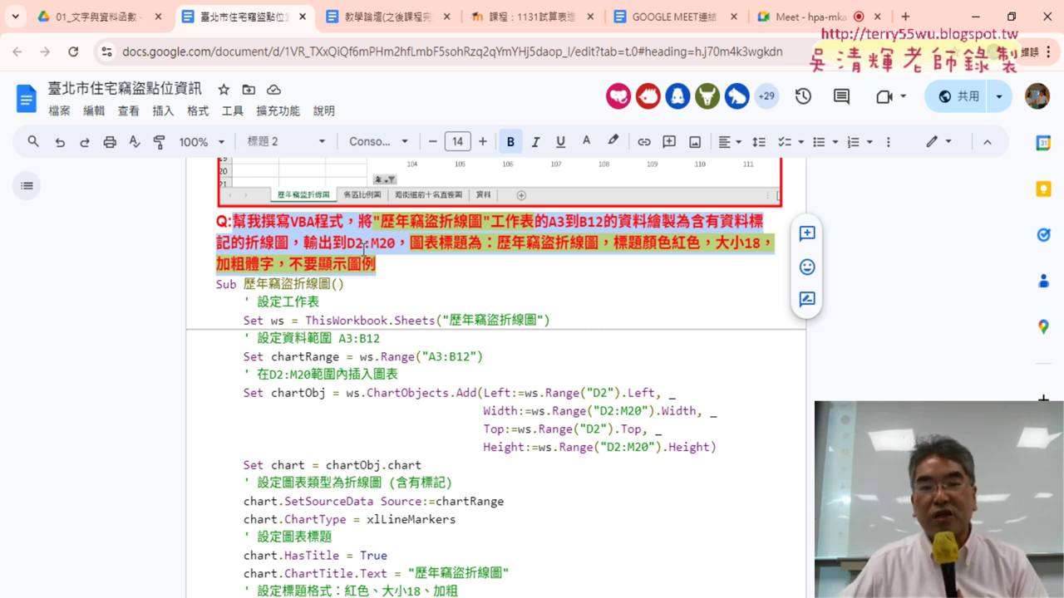
scroll(436, 320, down, 1)
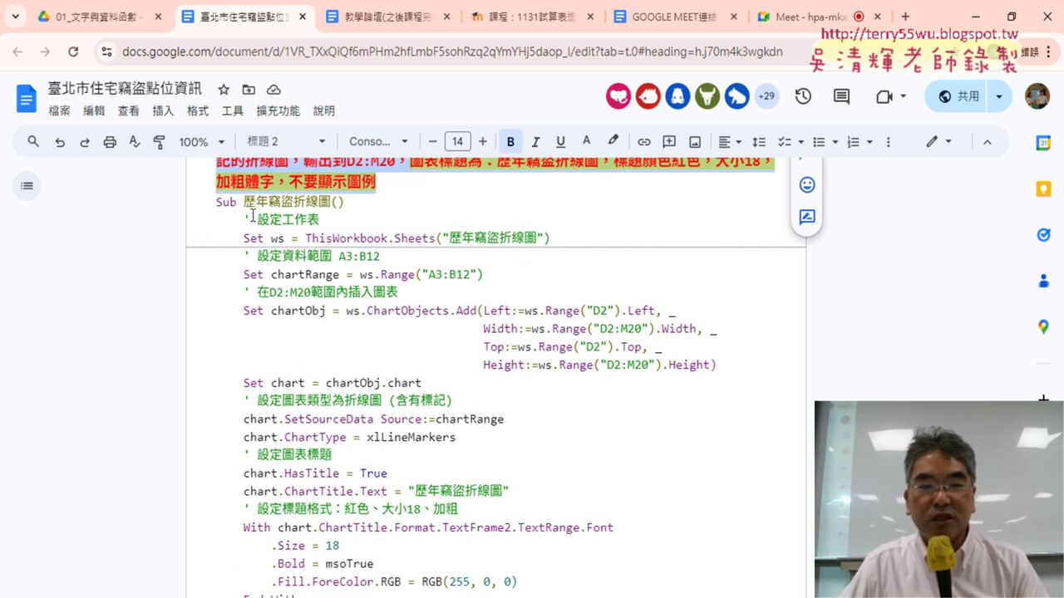
scroll(332, 275, up, 1)
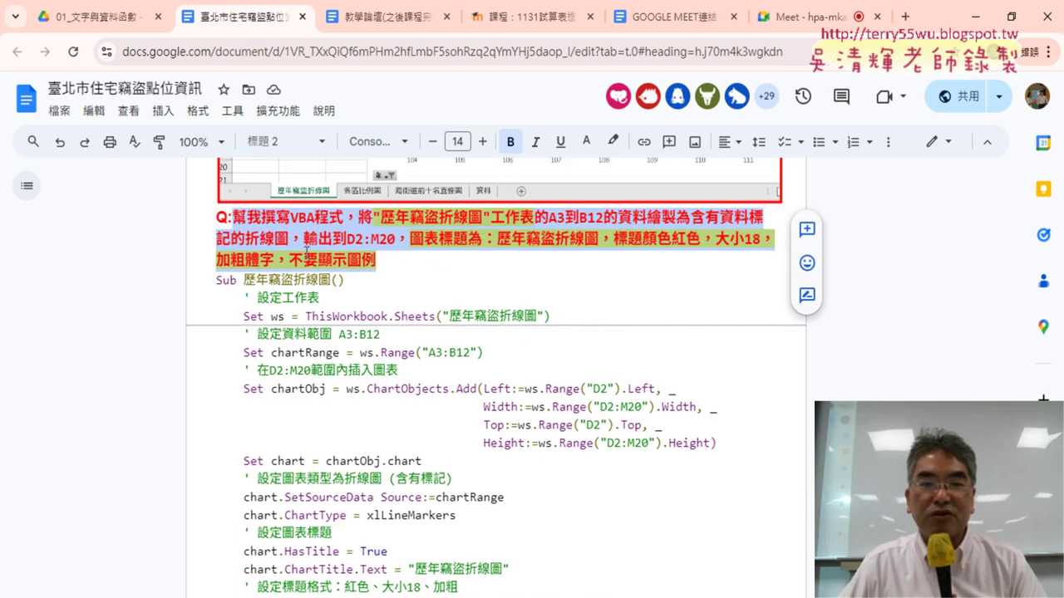
scroll(485, 346, up, 1)
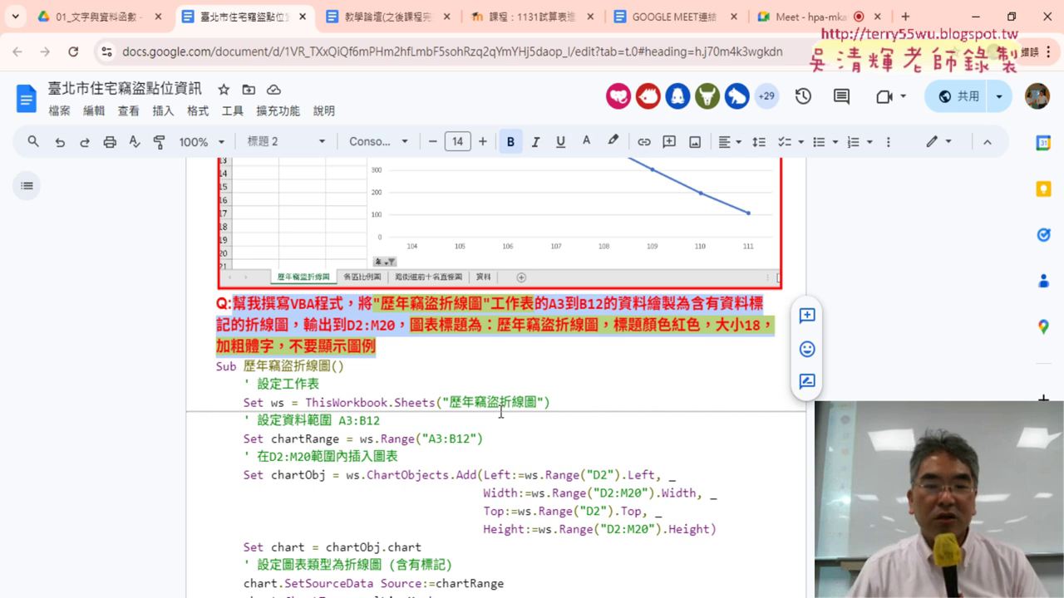
Return to the Excel workbook's 歷年竊盜折線圖 sheet with the pivot table and red-titled line chart.
key(alt+Tab)
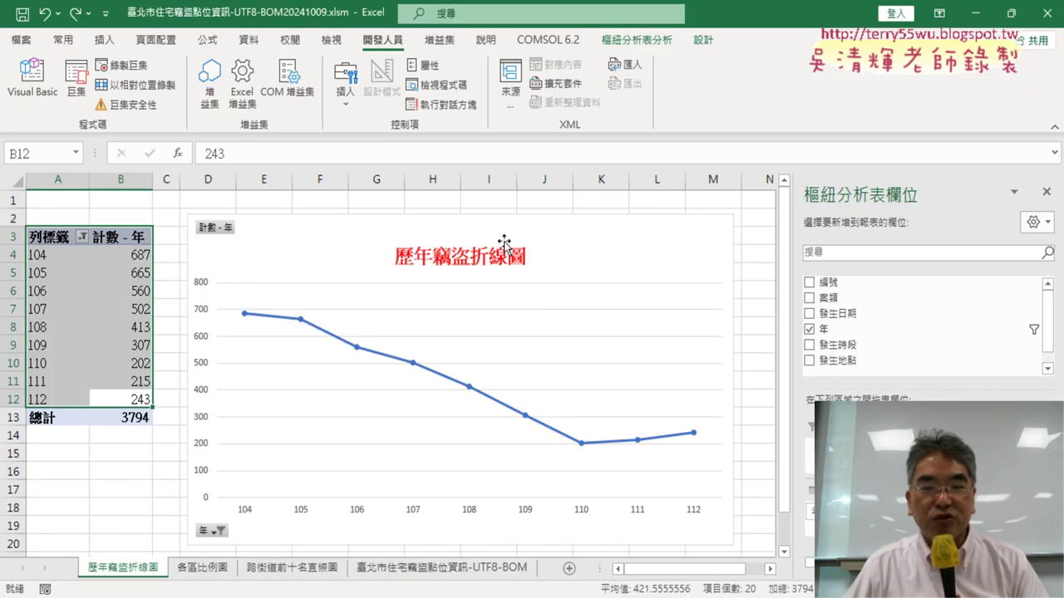